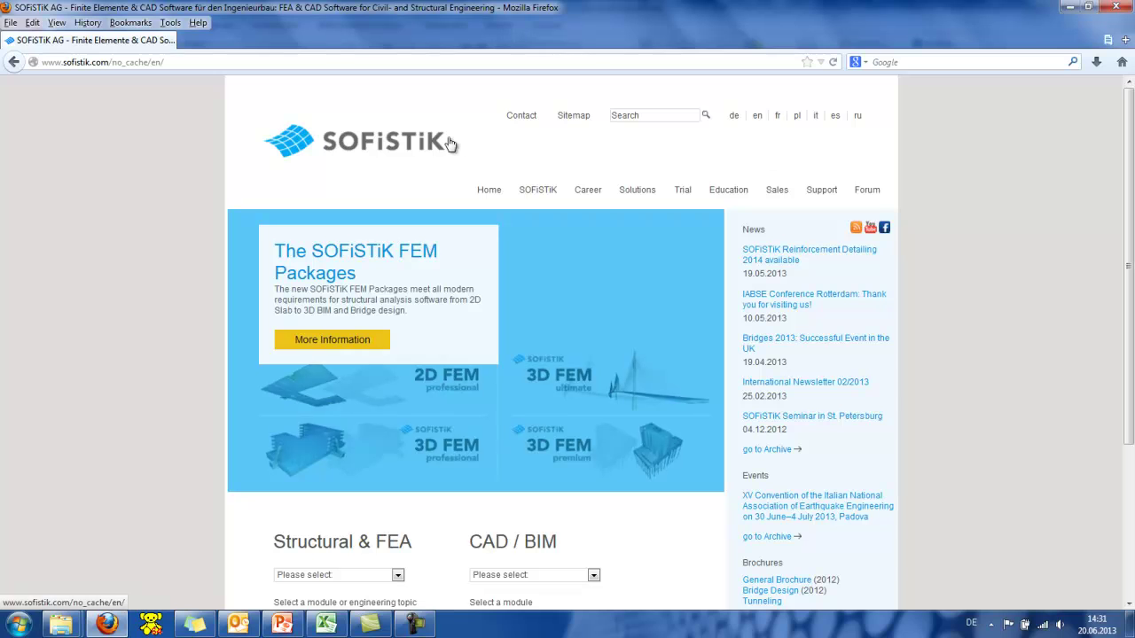
Go from the SOFiSTiK Support page to the Infoportal document search.
{"action": "left_click", "coordinate": [826, 192]}
{"action": "scroll", "coordinate": [747, 393], "scroll_direction": "down", "scroll_amount": 8}
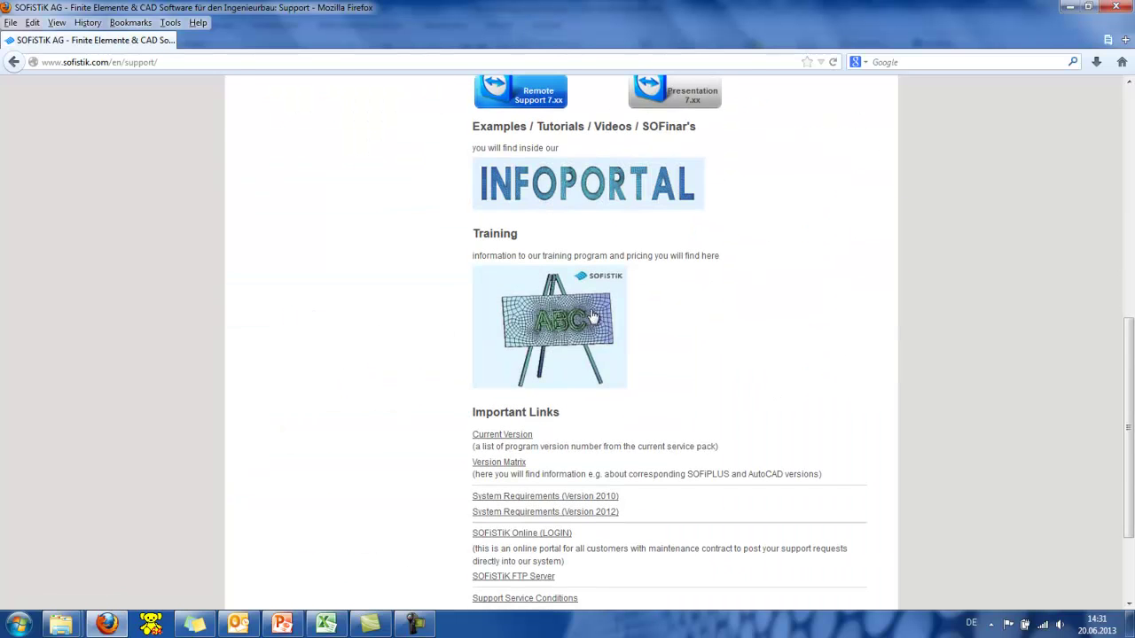
{"action": "left_click", "coordinate": [592, 198]}
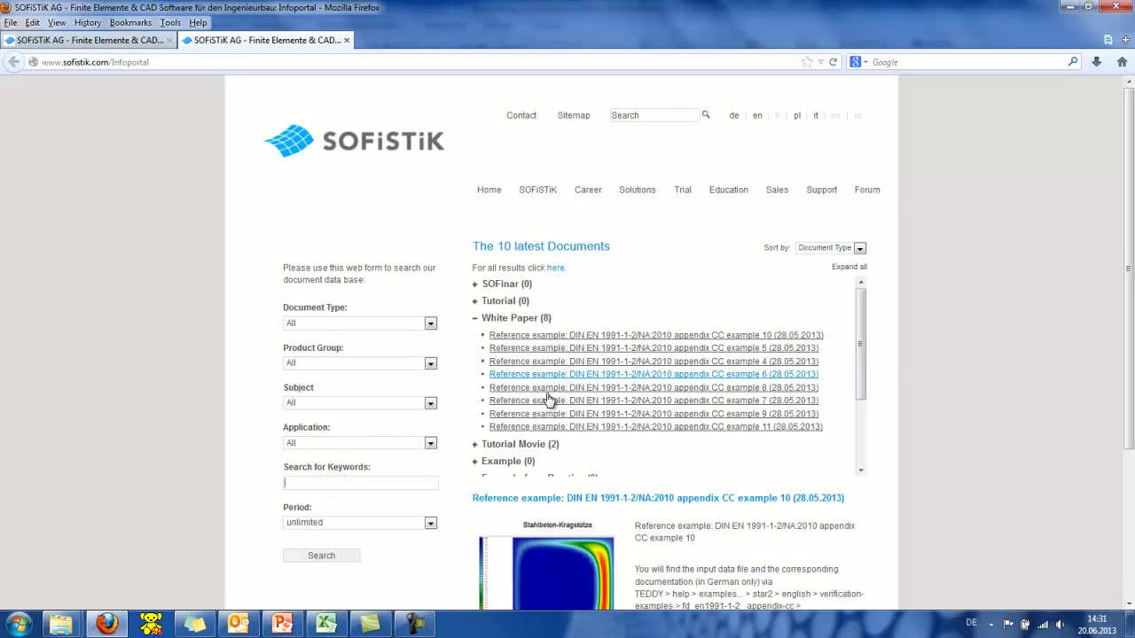
Search the Infoportal for '3d multistorey building' and scroll down to its document and data file links.
{"action": "left_click", "coordinate": [320, 481]}
{"action": "type", "text": "3d"}
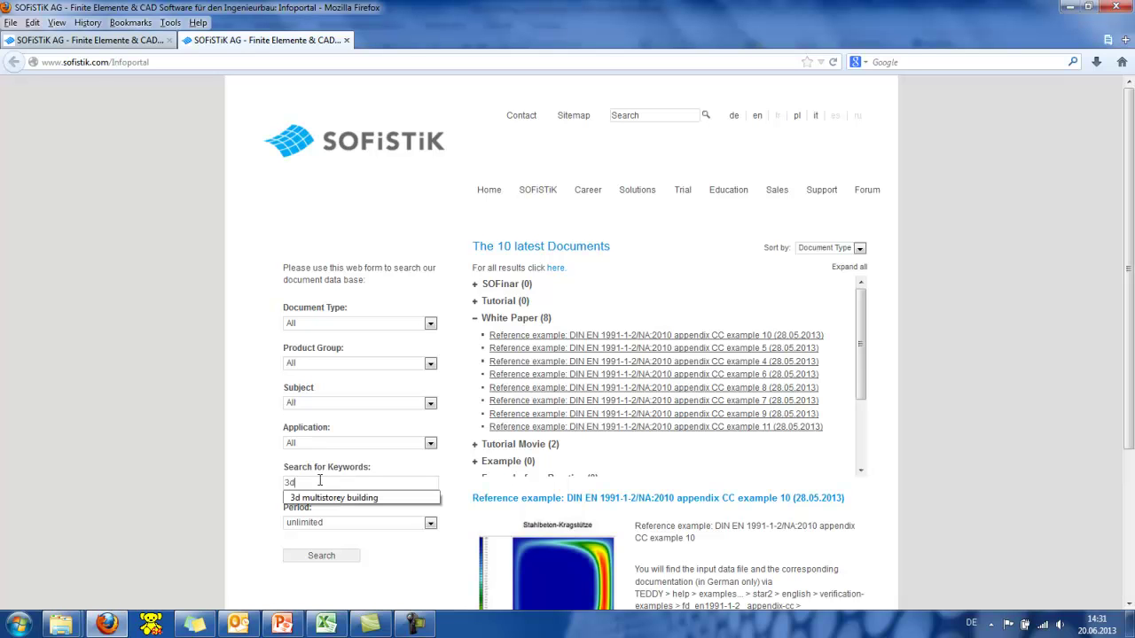
{"action": "key", "text": "Down"}
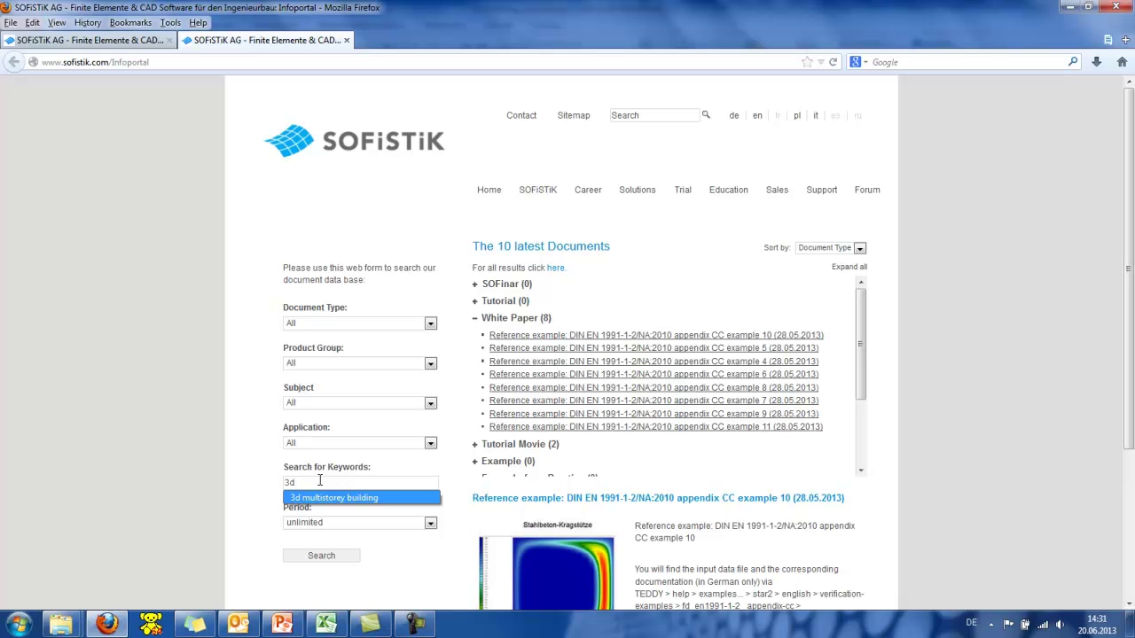
{"action": "key", "text": "Return"}
{"action": "key", "text": "Return"}
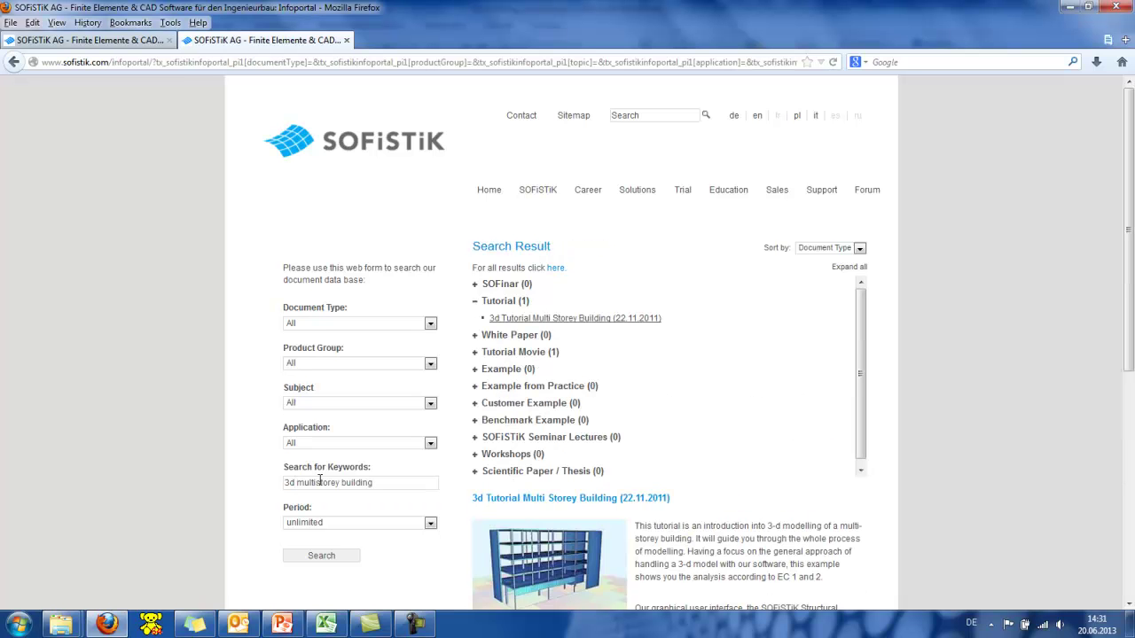
{"action": "scroll", "coordinate": [743, 390], "scroll_direction": "down", "scroll_amount": 4}
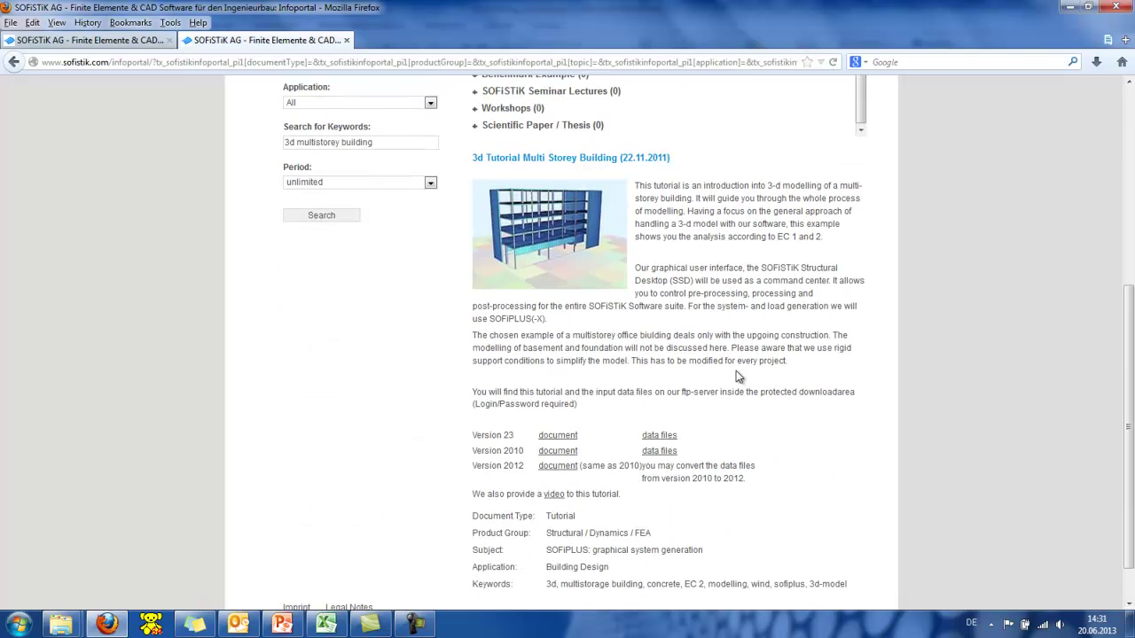
{"action": "scroll", "coordinate": [736, 372], "scroll_direction": "down", "scroll_amount": 1}
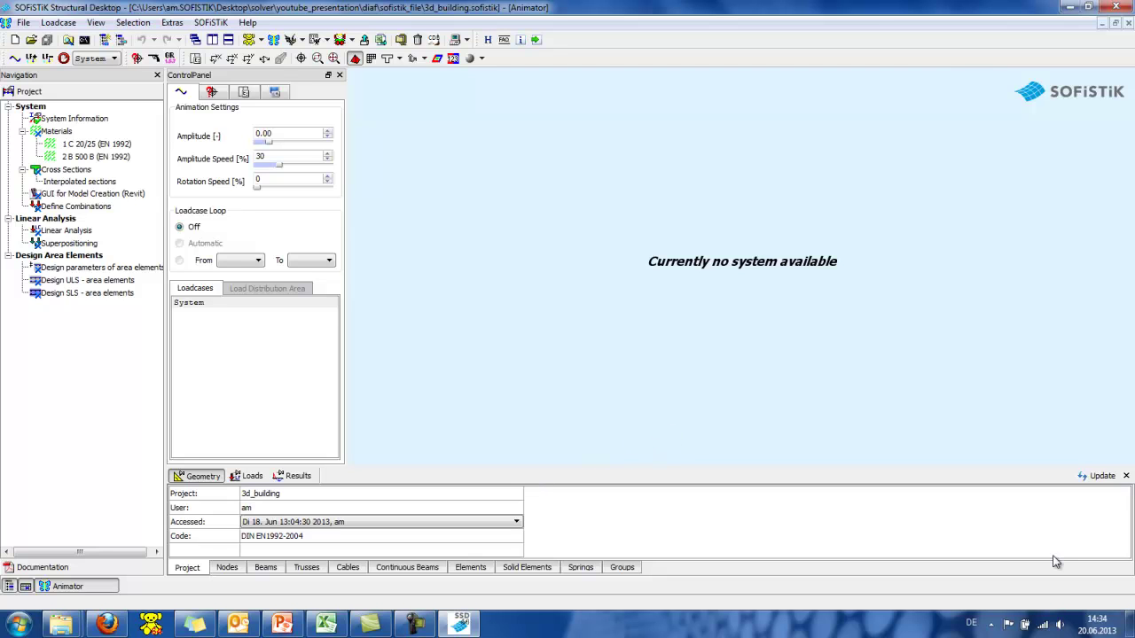
{"action": "left_click", "coordinate": [76, 194]}
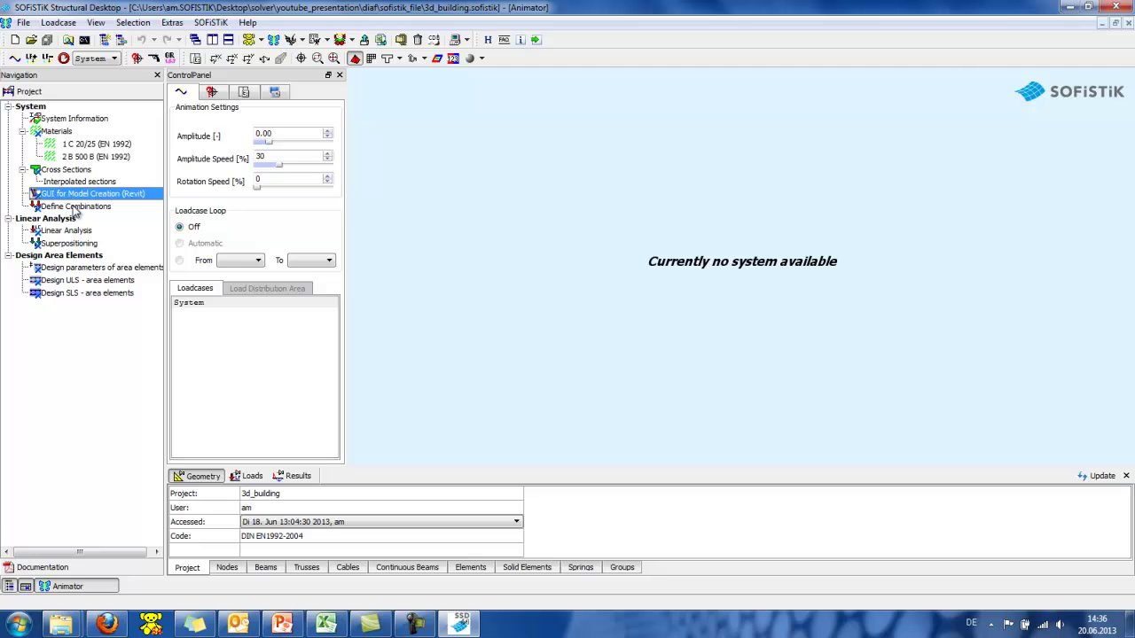
{"action": "right_click", "coordinate": [75, 207]}
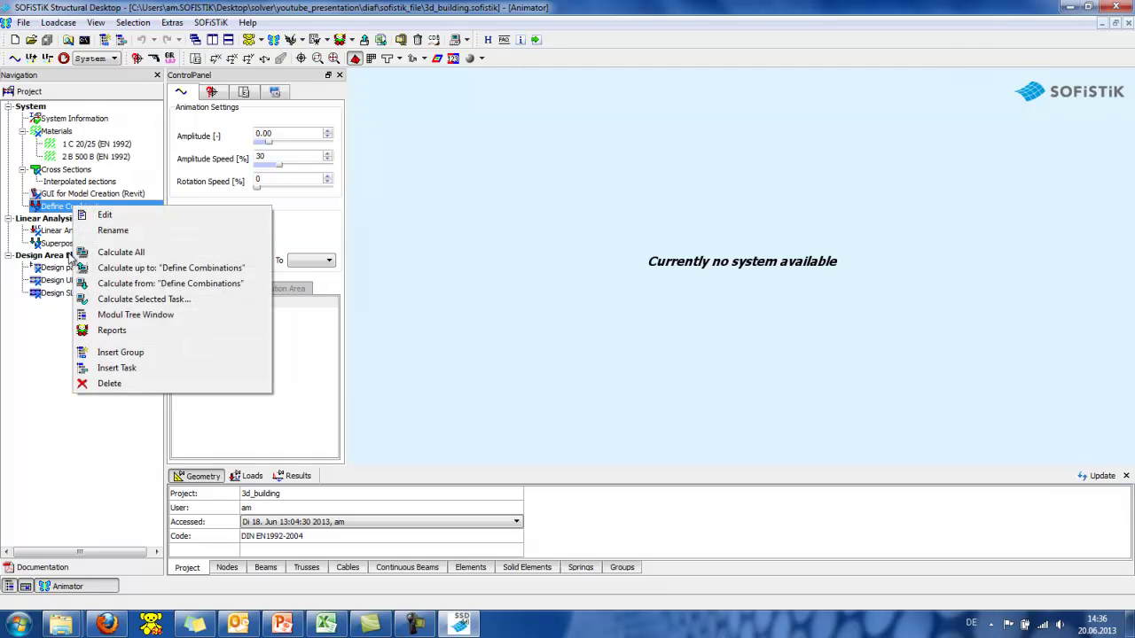
{"action": "left_click", "coordinate": [133, 374]}
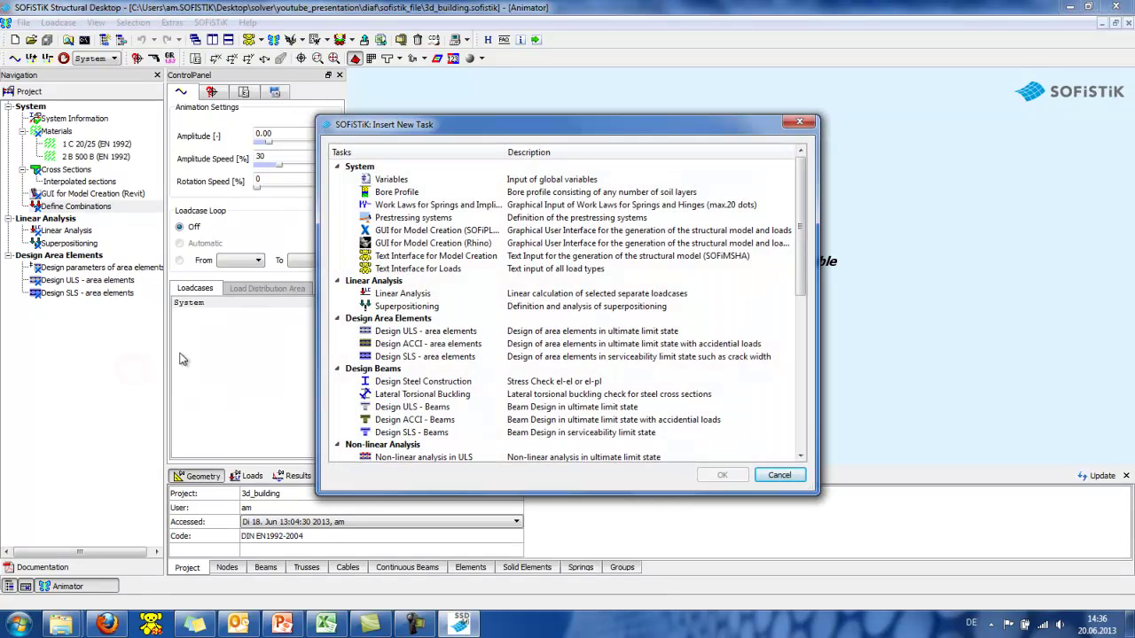
{"action": "scroll", "coordinate": [798, 213], "scroll_direction": "down", "scroll_amount": 10}
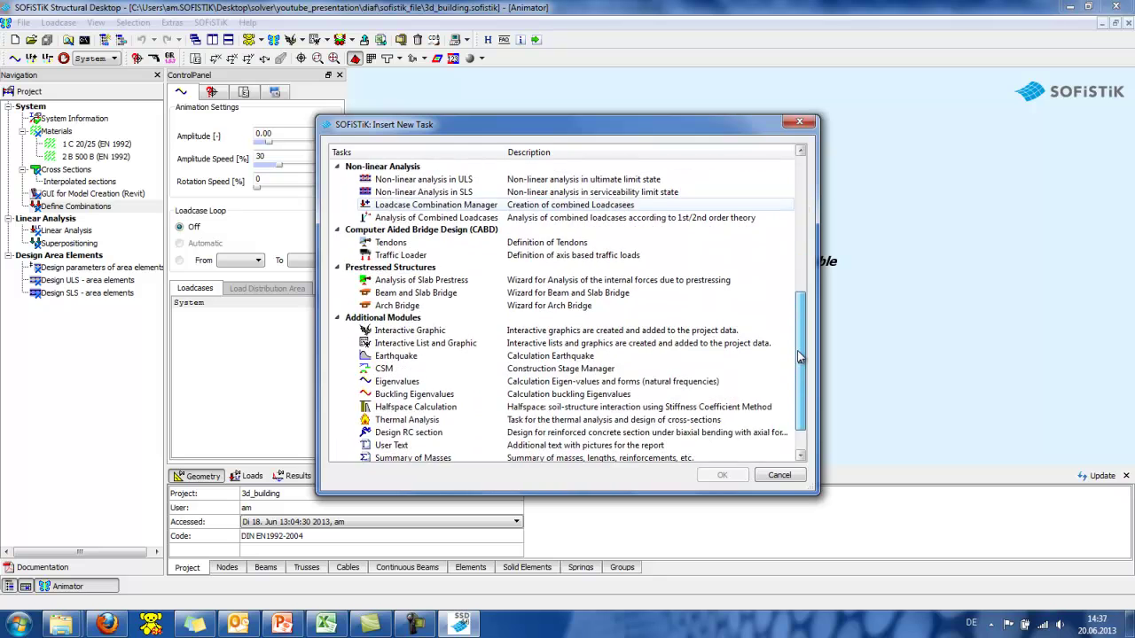
{"action": "scroll", "coordinate": [790, 199], "scroll_direction": "up", "scroll_amount": 10}
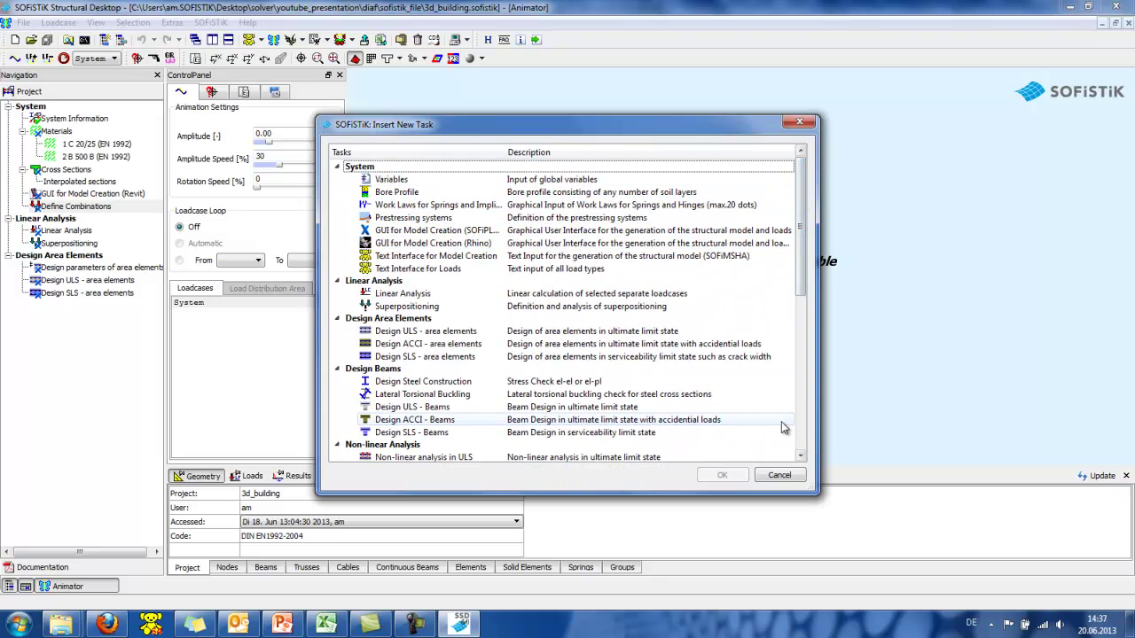
{"action": "left_click", "coordinate": [779, 476]}
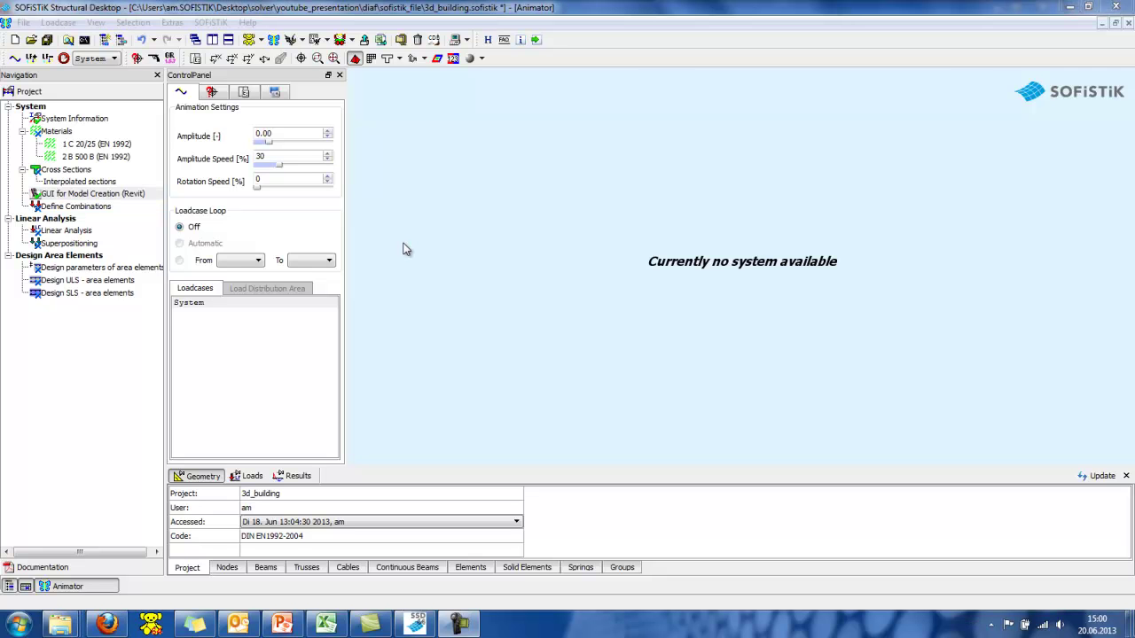
Launch Revit from SSD and show the 3d_building 3D / Berechnungsmodell analytical view, orbited to its end face.
{"action": "double_click", "coordinate": [124, 193]}
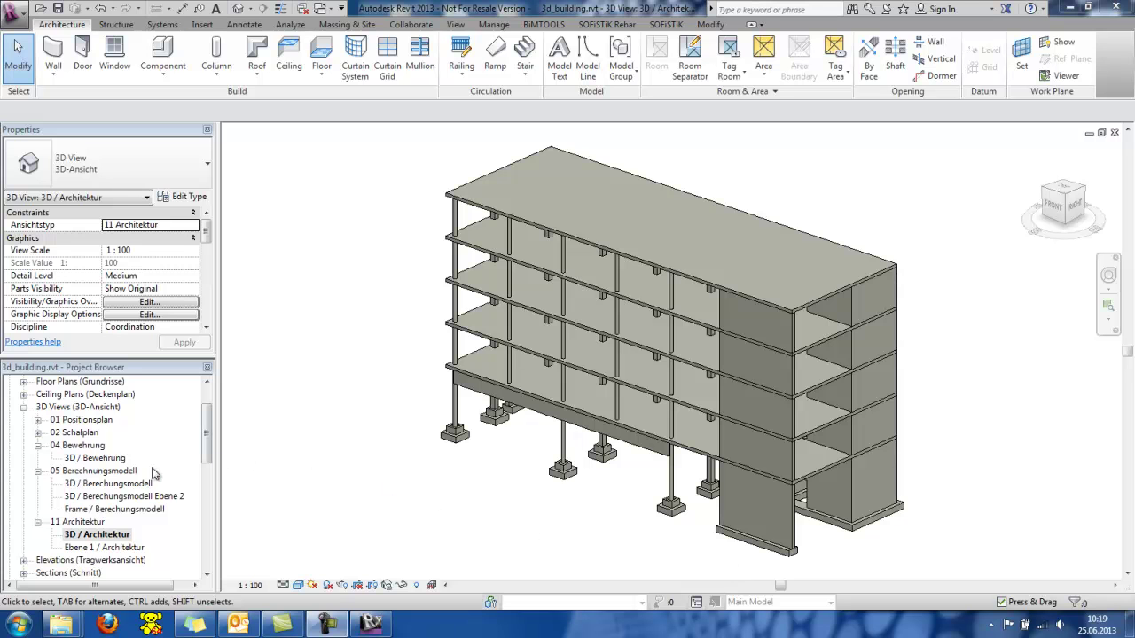
{"action": "double_click", "coordinate": [128, 484]}
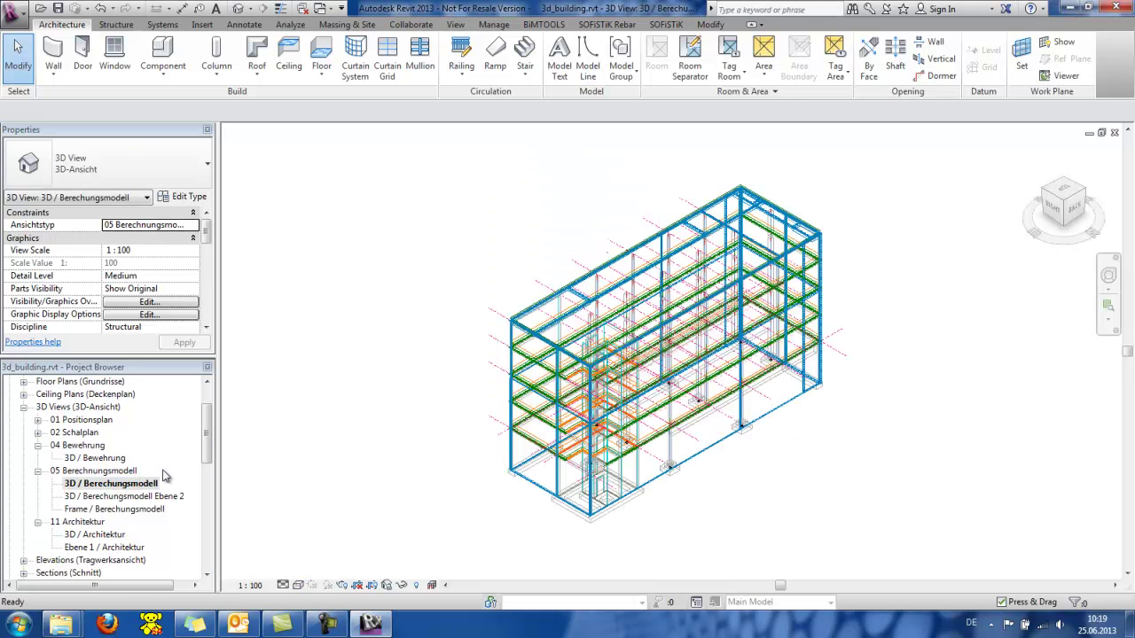
{"action": "scroll", "coordinate": [701, 472], "scroll_direction": "up", "scroll_amount": 2}
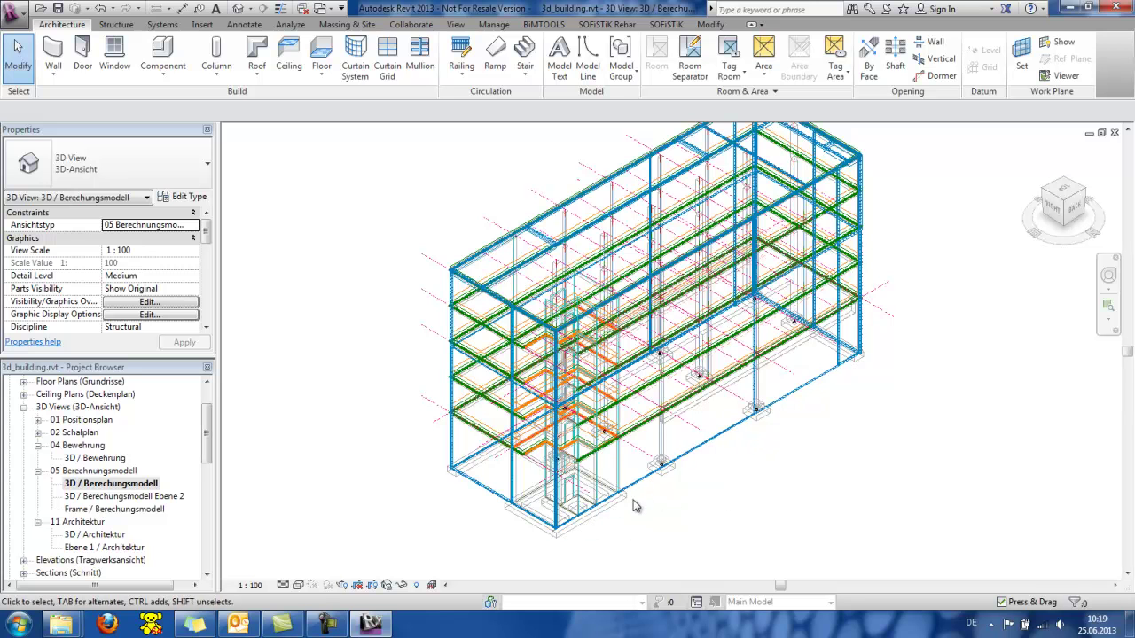
{"action": "middle_click_drag", "start_coordinate": [690, 493], "coordinate": [685, 488], "text": "shift"}
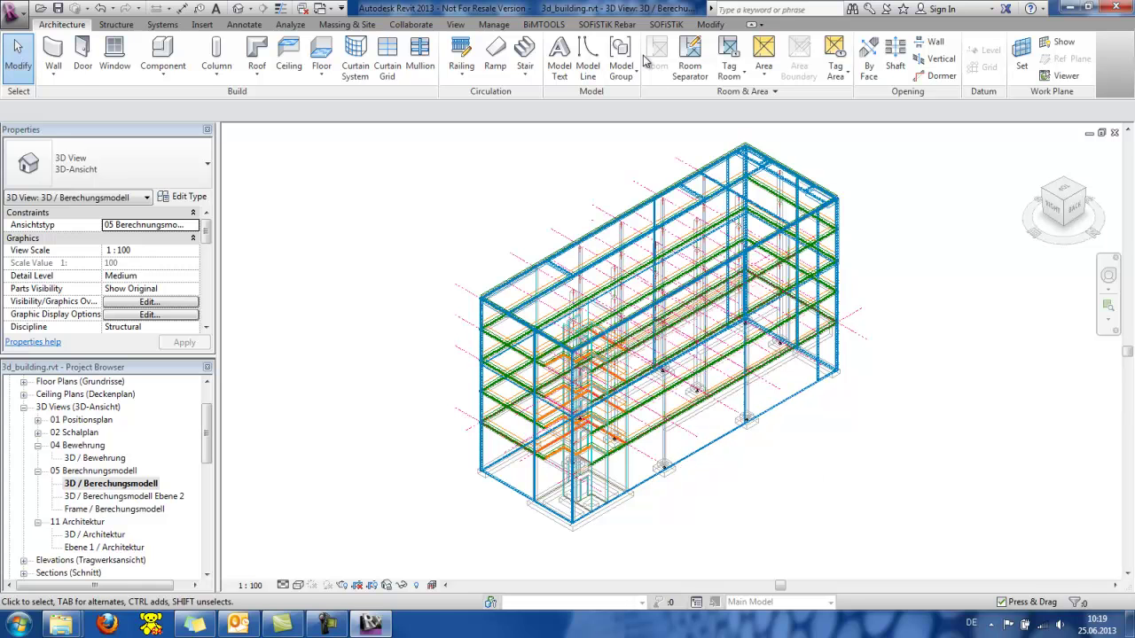
{"action": "left_click", "coordinate": [666, 25]}
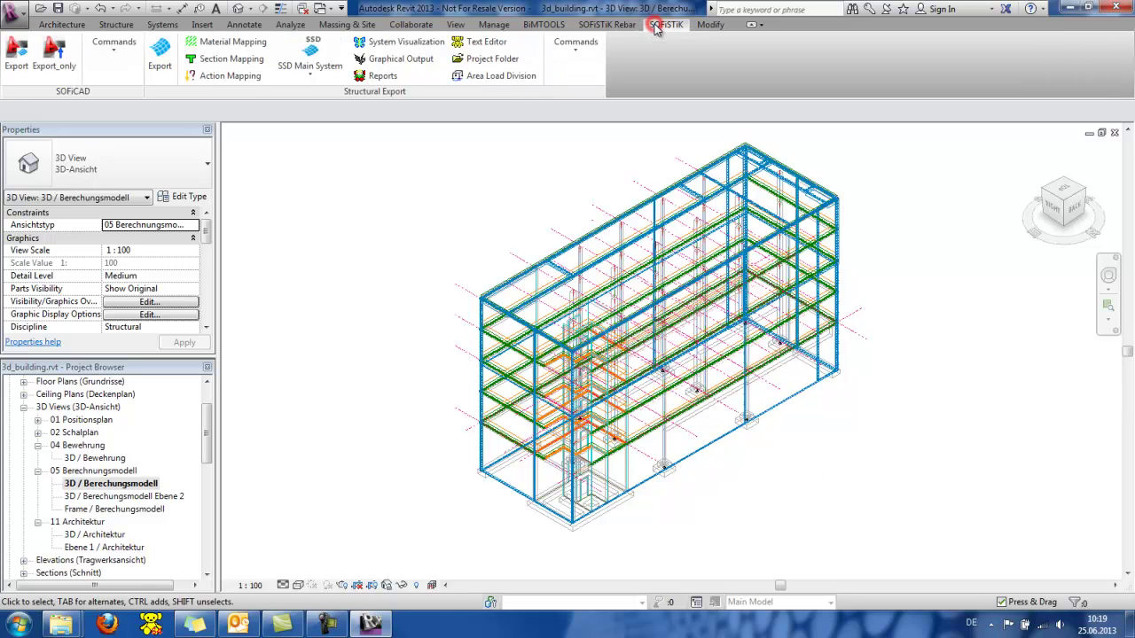
{"action": "left_click", "coordinate": [249, 48]}
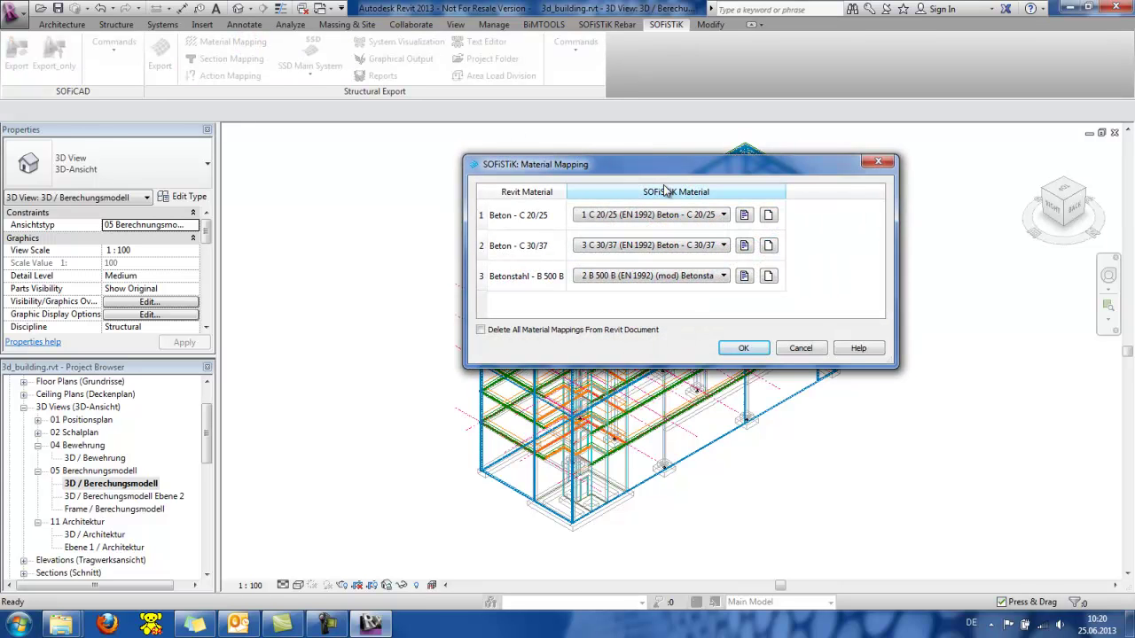
{"action": "left_click", "coordinate": [801, 347]}
{"action": "left_click", "coordinate": [245, 62]}
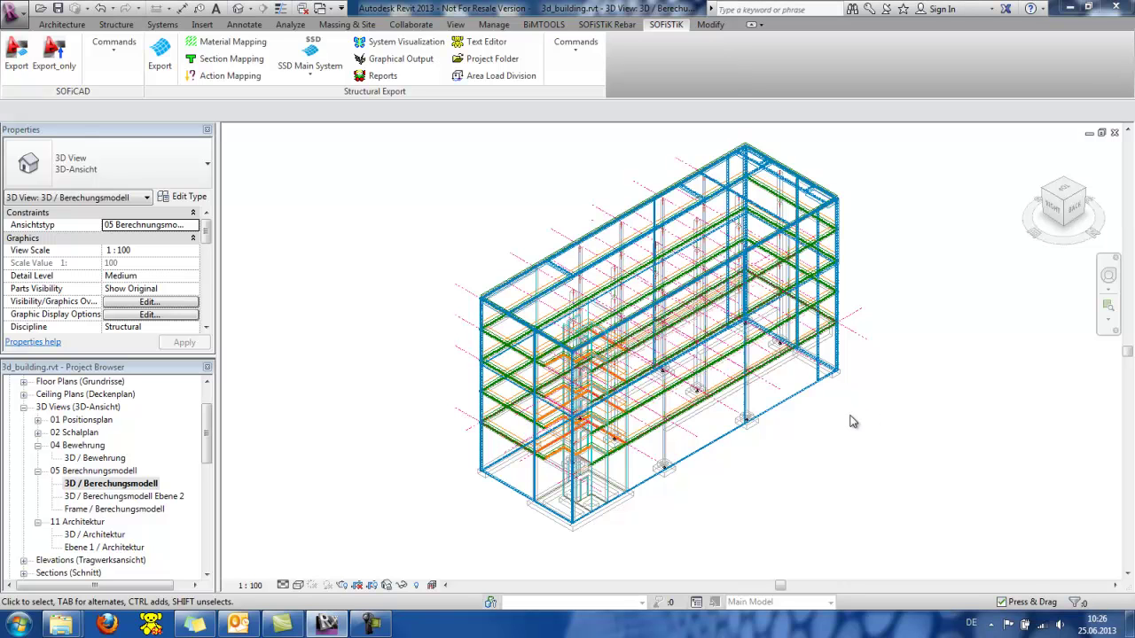
Change the 400/1500mm beam's SOFiSTiK_EffectiveWidth from 1,0000 to 3,0000 and apply it.
{"action": "left_click", "coordinate": [777, 373]}
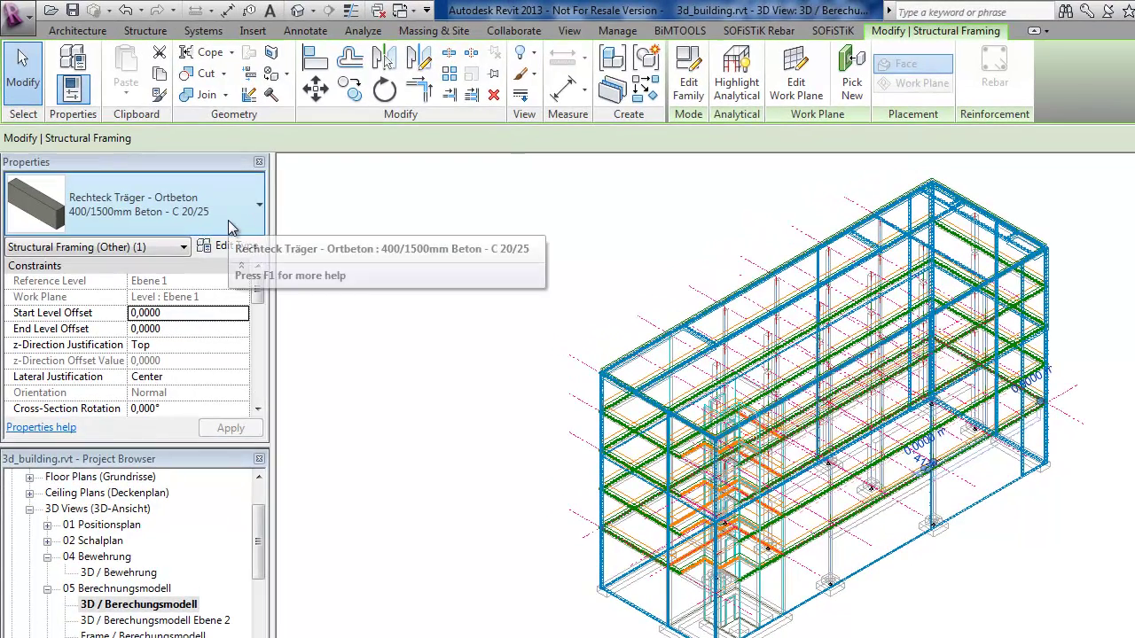
{"action": "left_click_drag", "start_coordinate": [254, 291], "coordinate": [256, 363]}
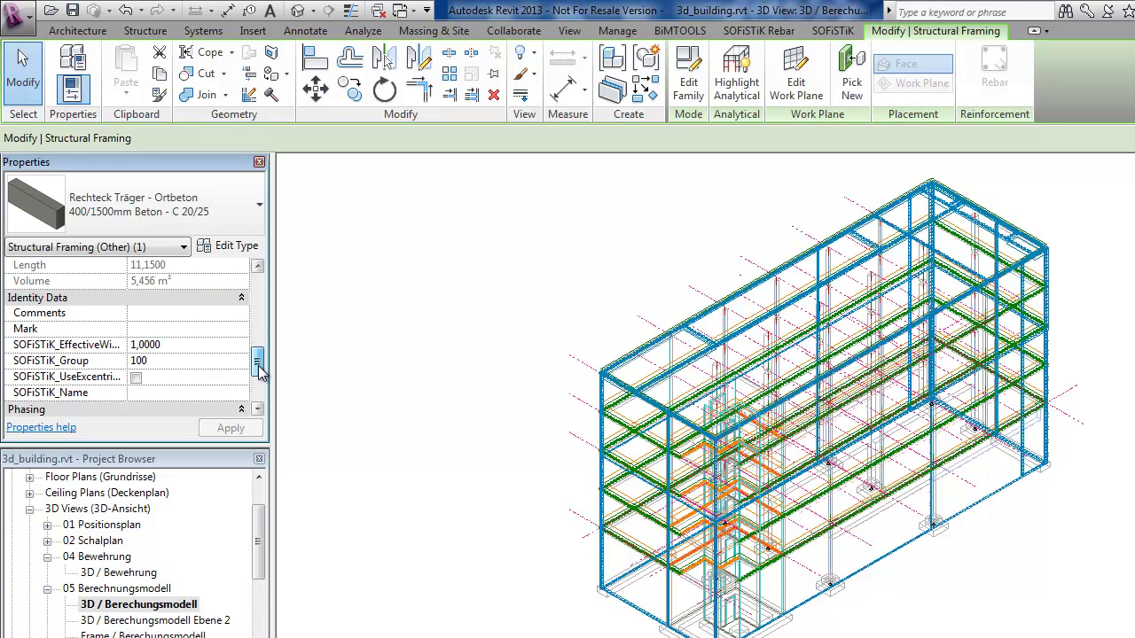
{"action": "left_click", "coordinate": [143, 348]}
{"action": "left_click_drag", "start_coordinate": [140, 348], "coordinate": [133, 350]}
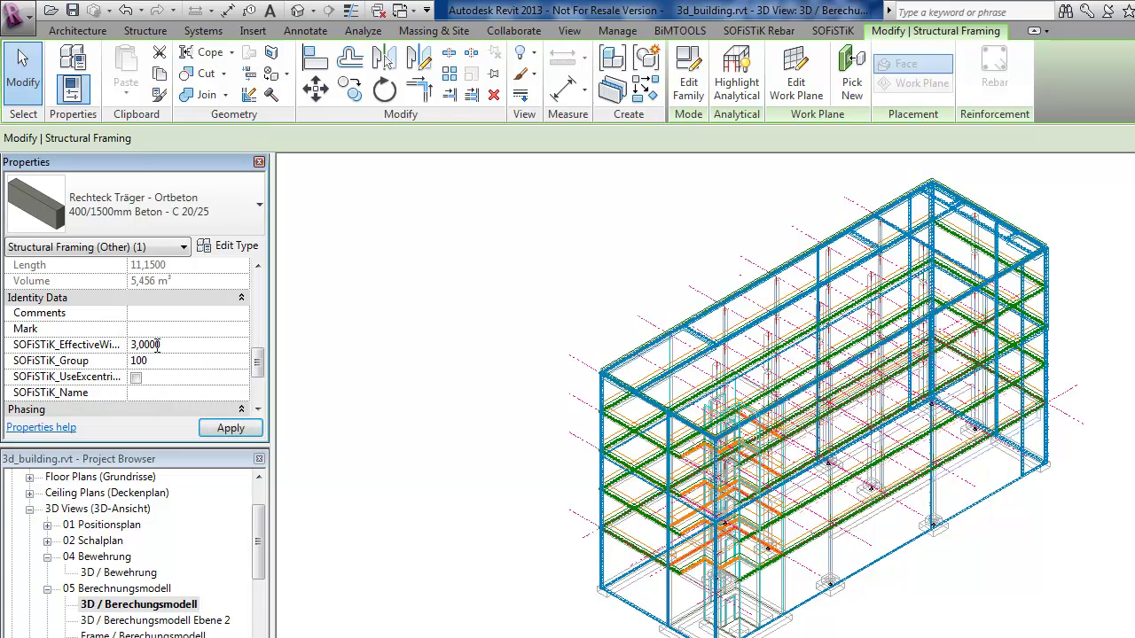
{"action": "left_click", "coordinate": [149, 345]}
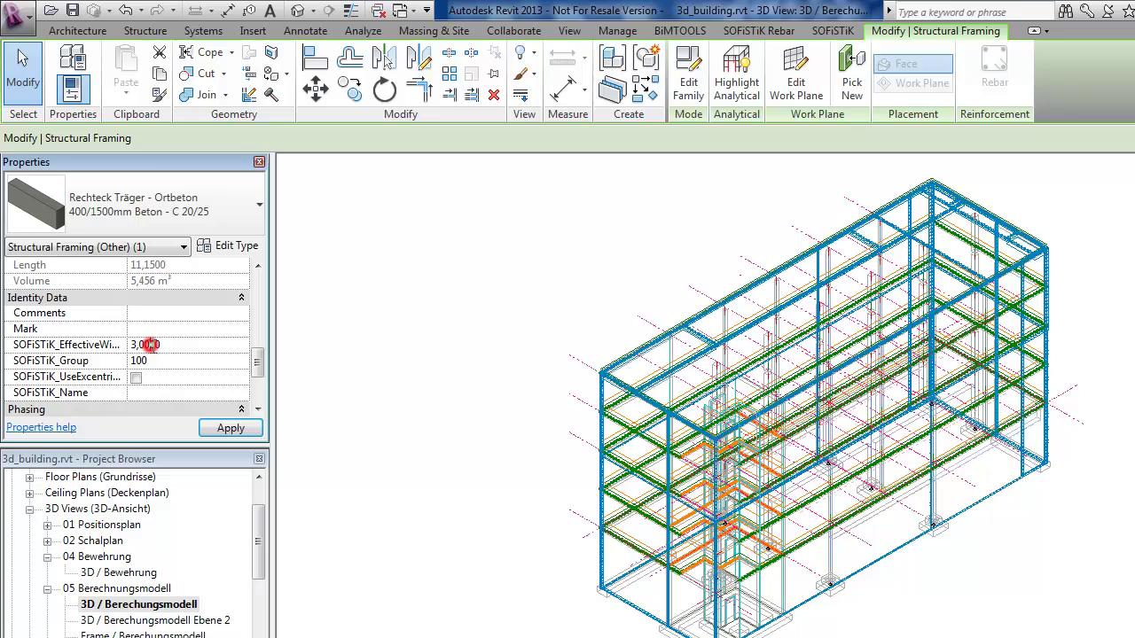
{"action": "left_click", "coordinate": [243, 430]}
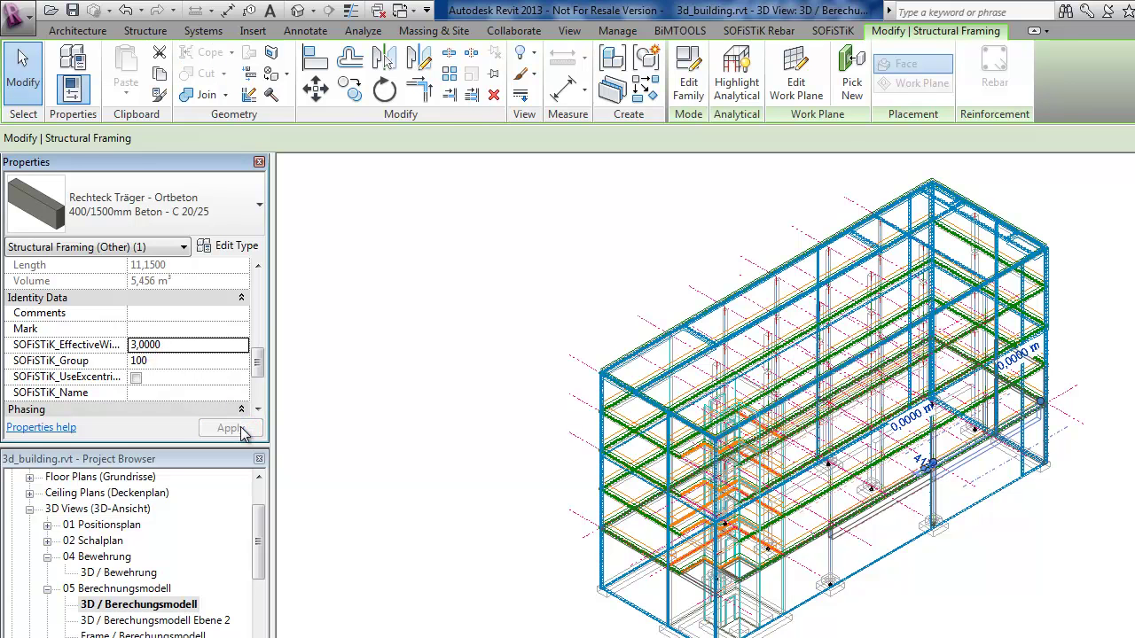
{"action": "left_click", "coordinate": [832, 31]}
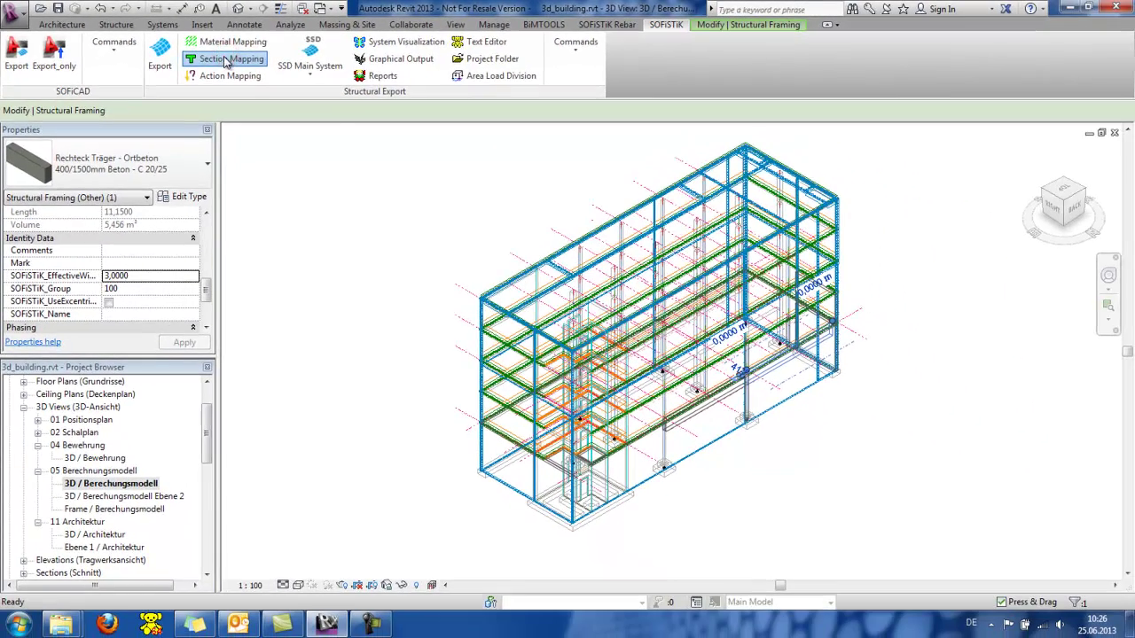
{"action": "left_click", "coordinate": [225, 58]}
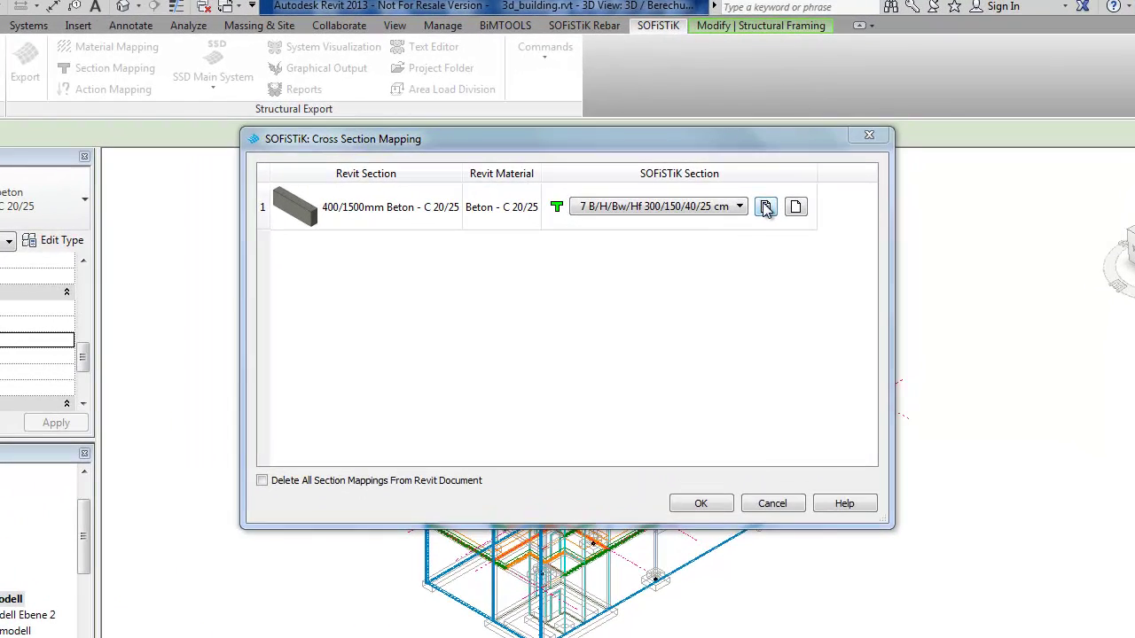
{"action": "left_click", "coordinate": [765, 204]}
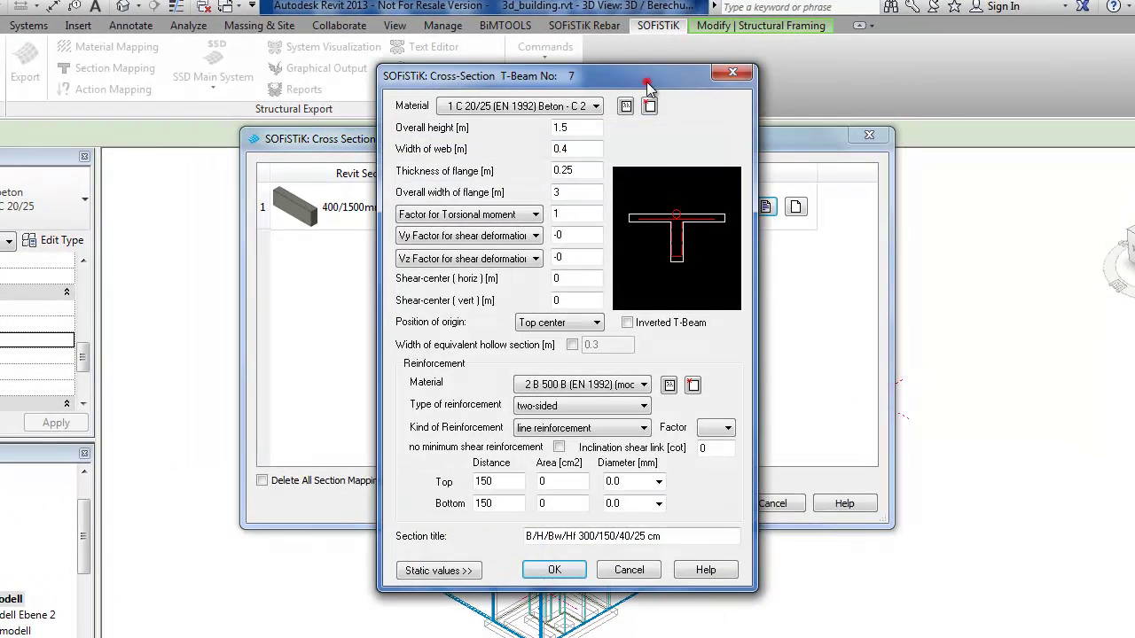
{"action": "left_click_drag", "start_coordinate": [646, 82], "coordinate": [633, 64]}
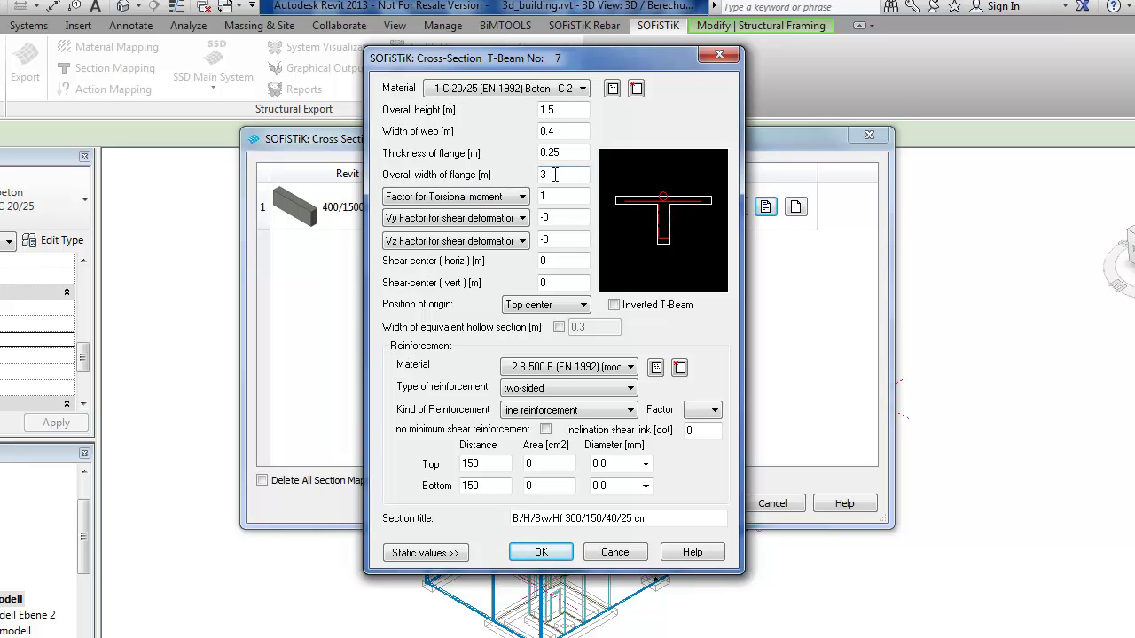
{"action": "left_click", "coordinate": [649, 554]}
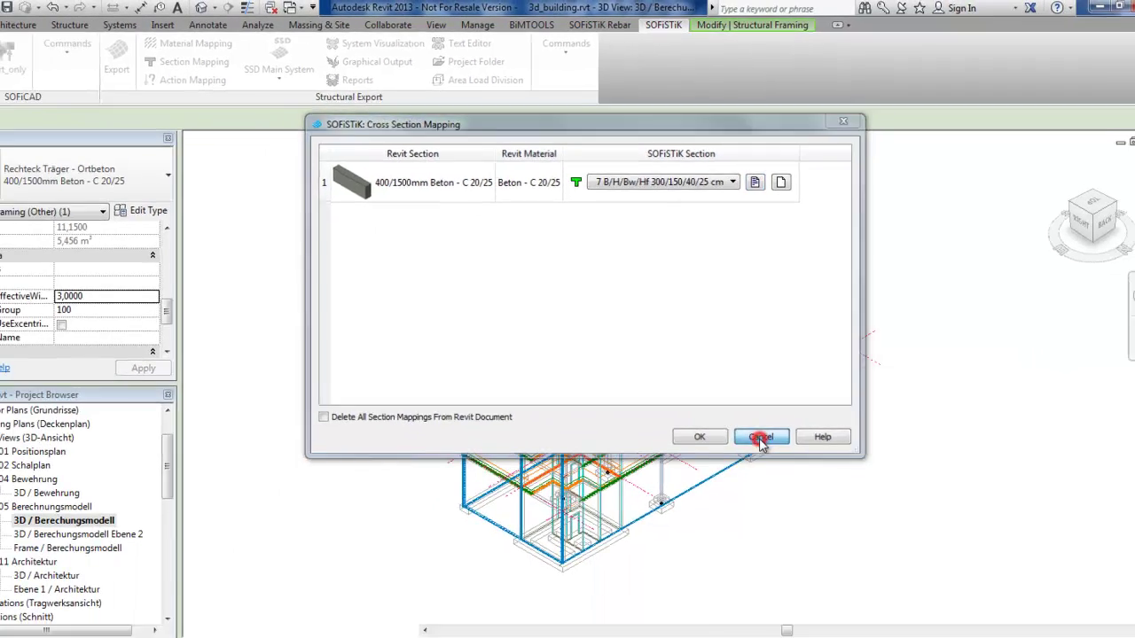
{"action": "left_click", "coordinate": [770, 502]}
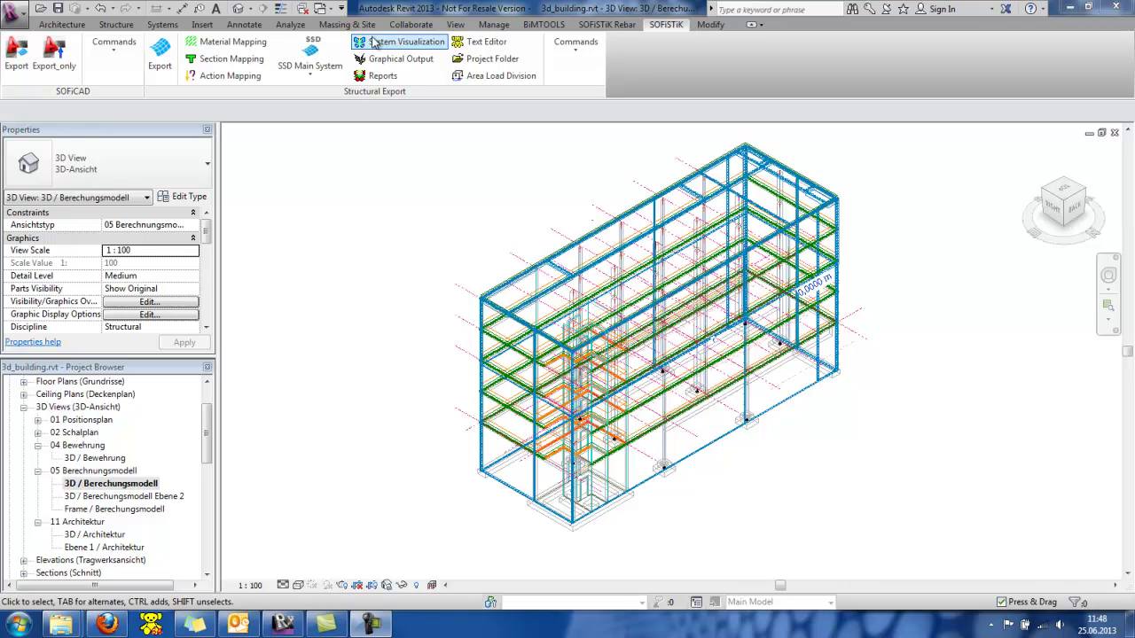
Close Revit's structural load case settings without changes.
{"action": "left_click", "coordinate": [289, 25]}
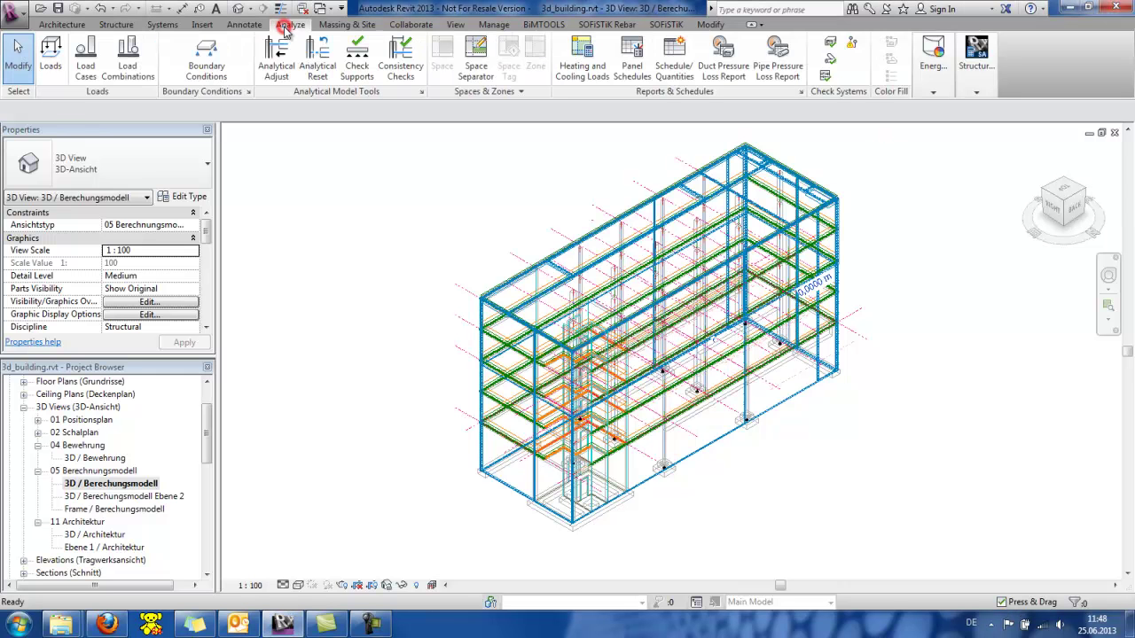
{"action": "left_click", "coordinate": [86, 60]}
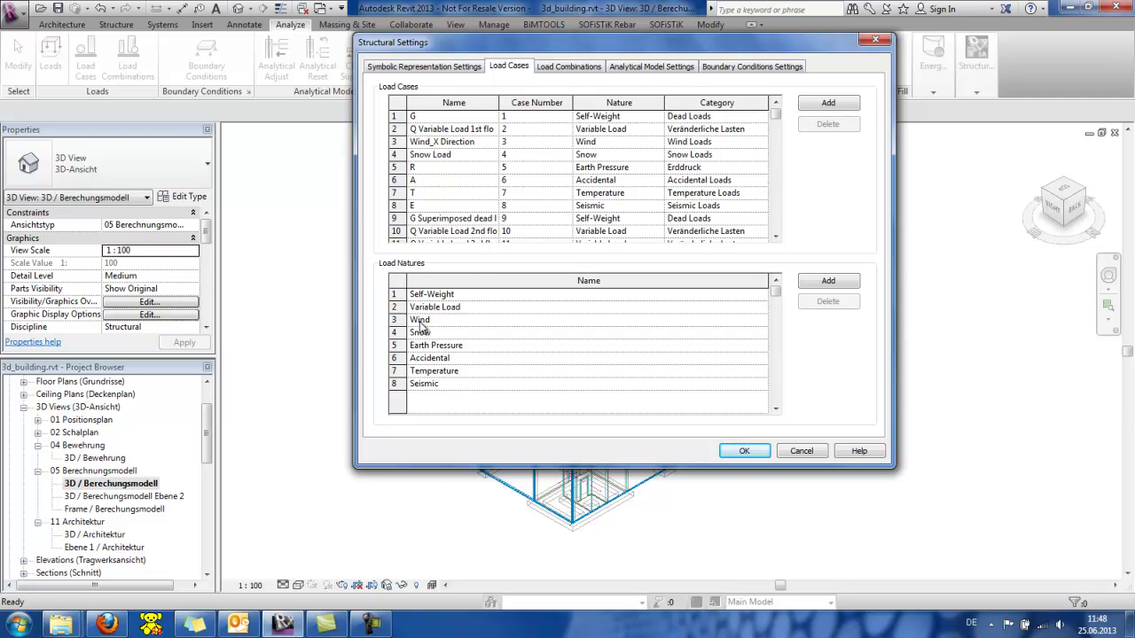
{"action": "left_click", "coordinate": [800, 451]}
Review the SOFiSTiK action mapping of Self-Weight, Snow, Variable Load and Wind to G/S/Q/W, closing it unchanged.
{"action": "left_click", "coordinate": [666, 24]}
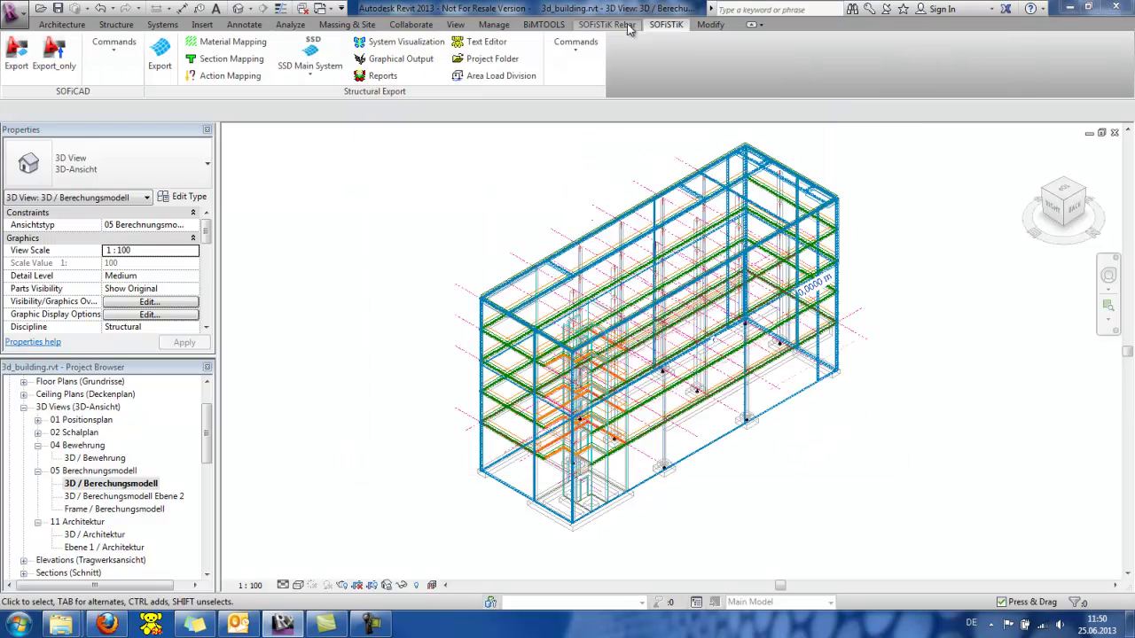
{"action": "left_click", "coordinate": [257, 79]}
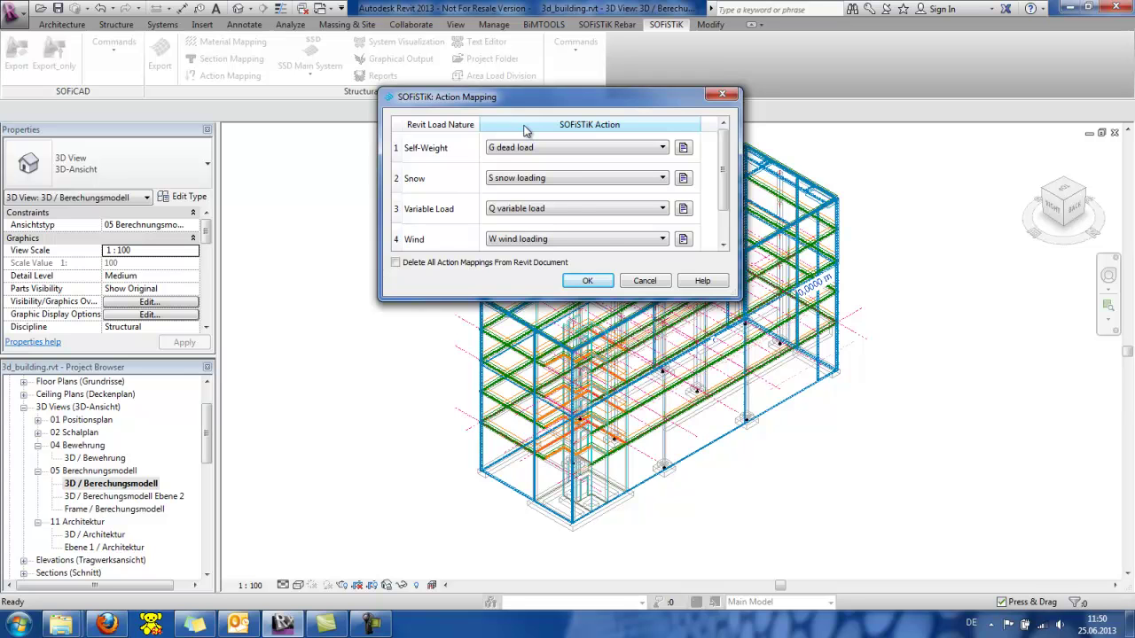
{"action": "left_click", "coordinate": [640, 282]}
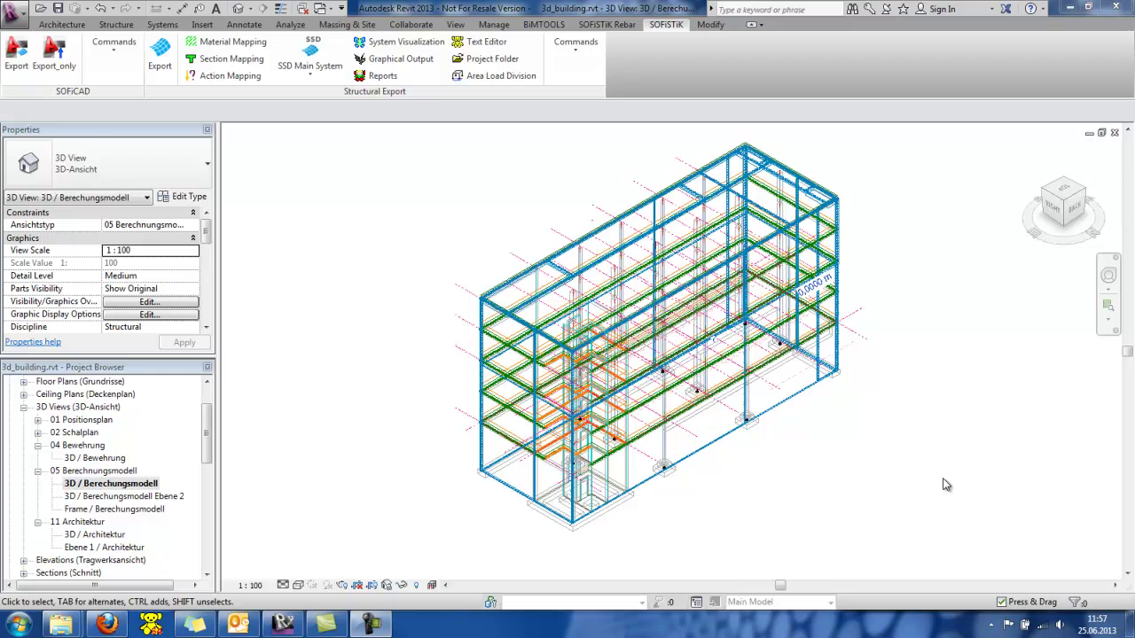
{"action": "left_click", "coordinate": [161, 55]}
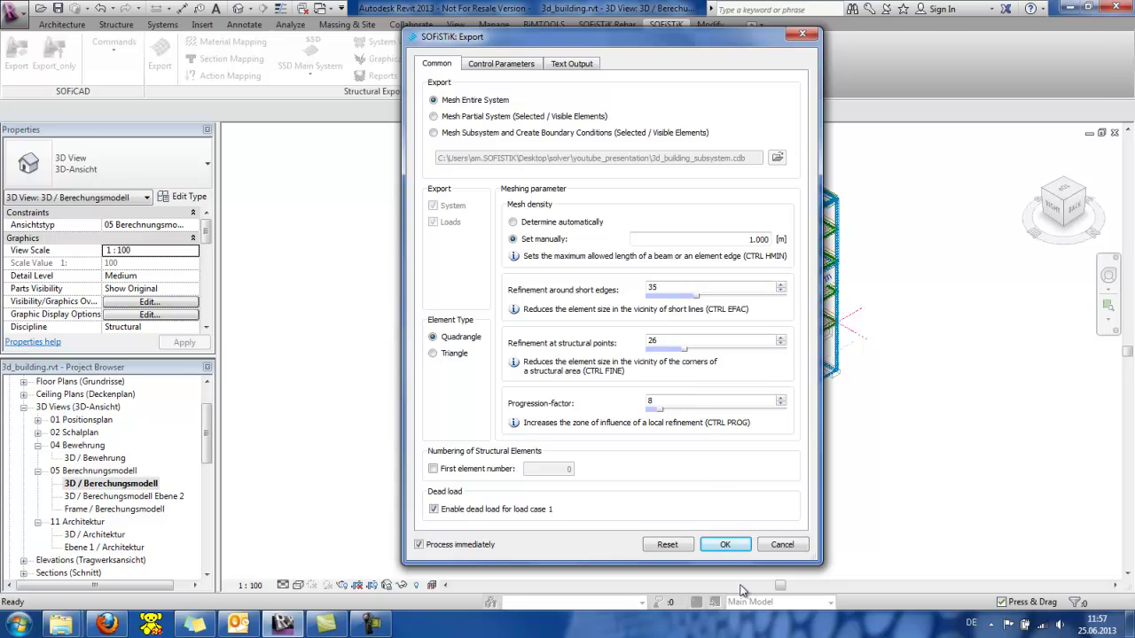
{"action": "left_click", "coordinate": [783, 545]}
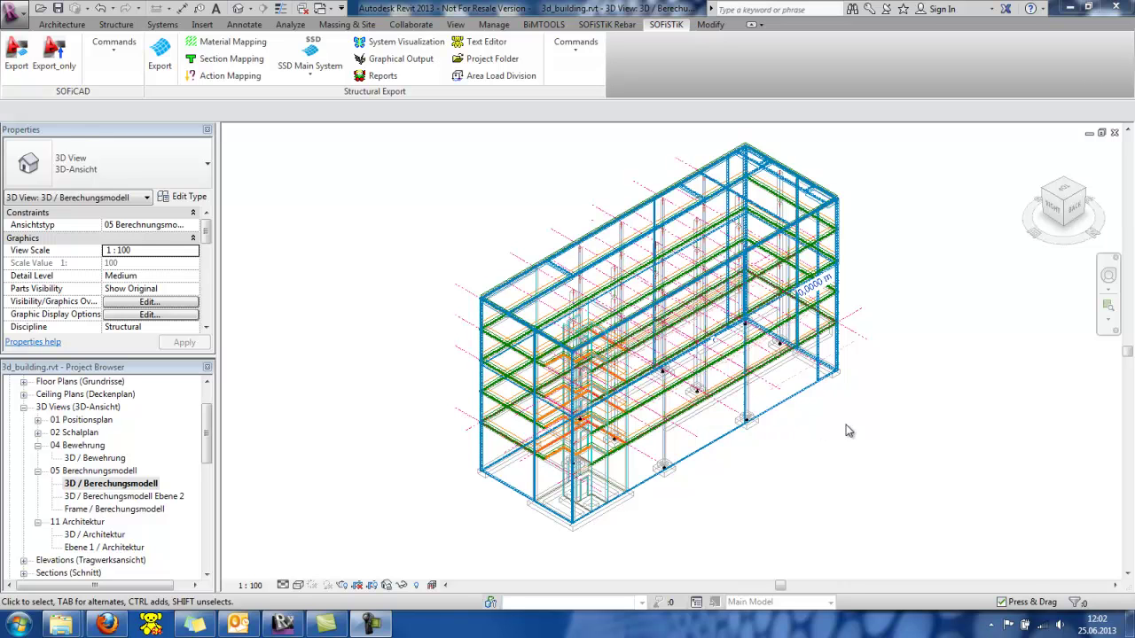
Export the Ebene 2 slab with 'Mesh Subsystem and Create Boundary Conditions' and open 3d_building_subsystem in SSD.
{"action": "double_click", "coordinate": [158, 499]}
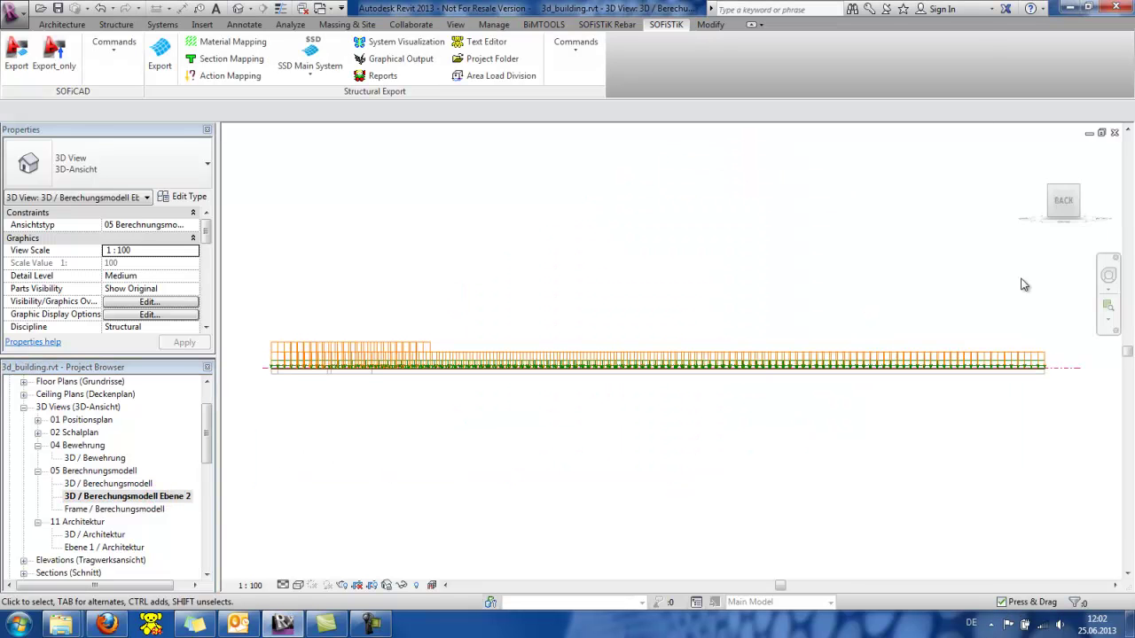
{"action": "left_click", "coordinate": [1050, 192]}
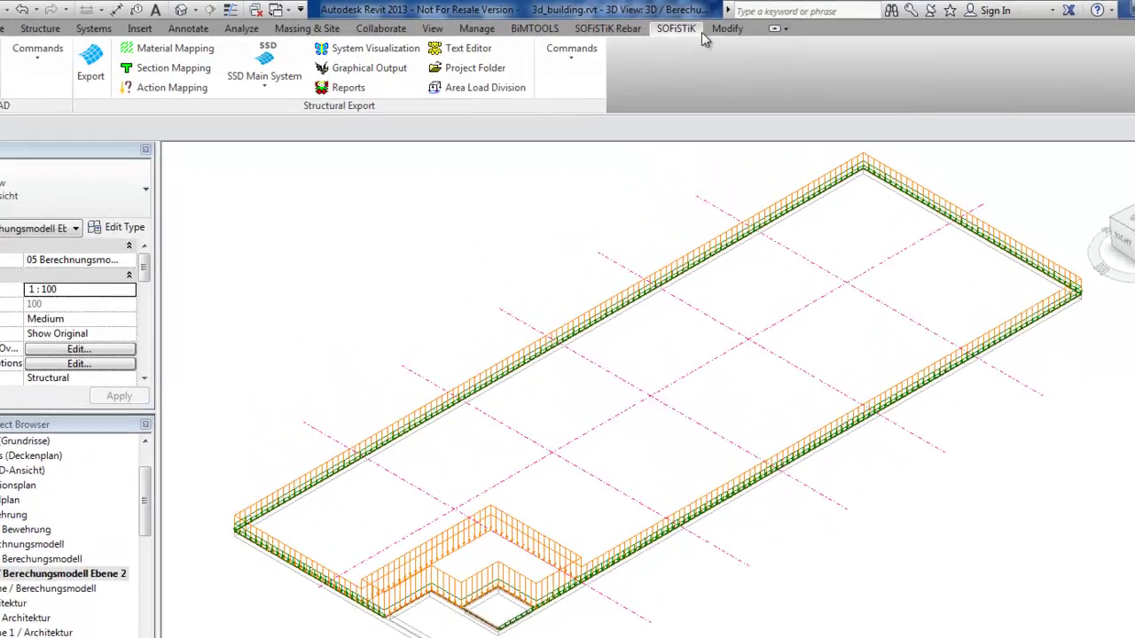
{"action": "left_click", "coordinate": [690, 30]}
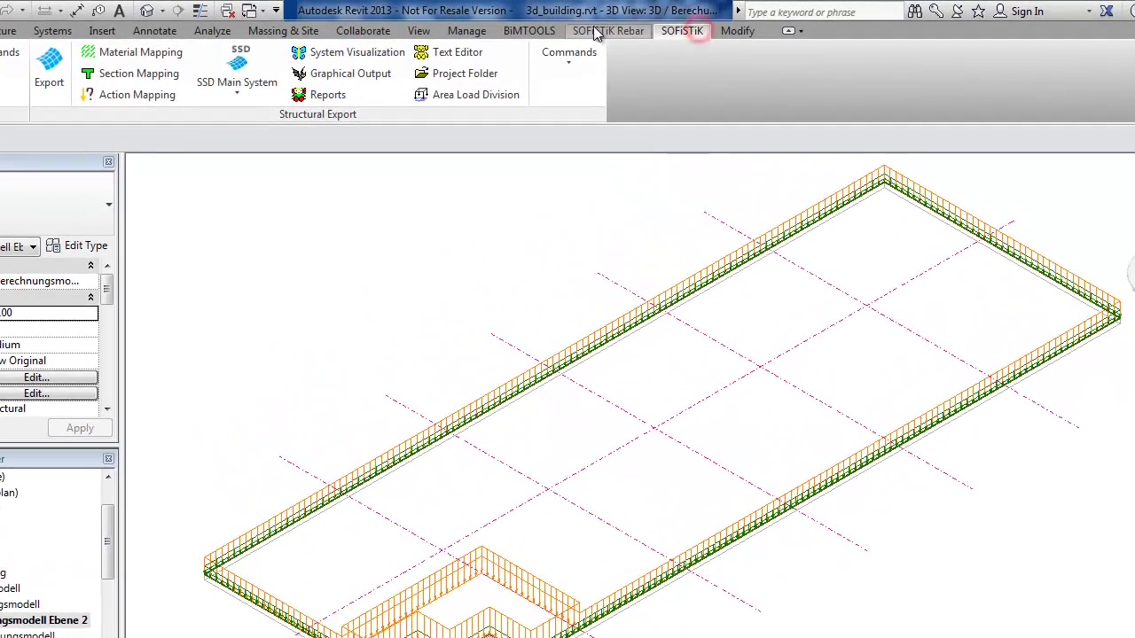
{"action": "left_click", "coordinate": [53, 82]}
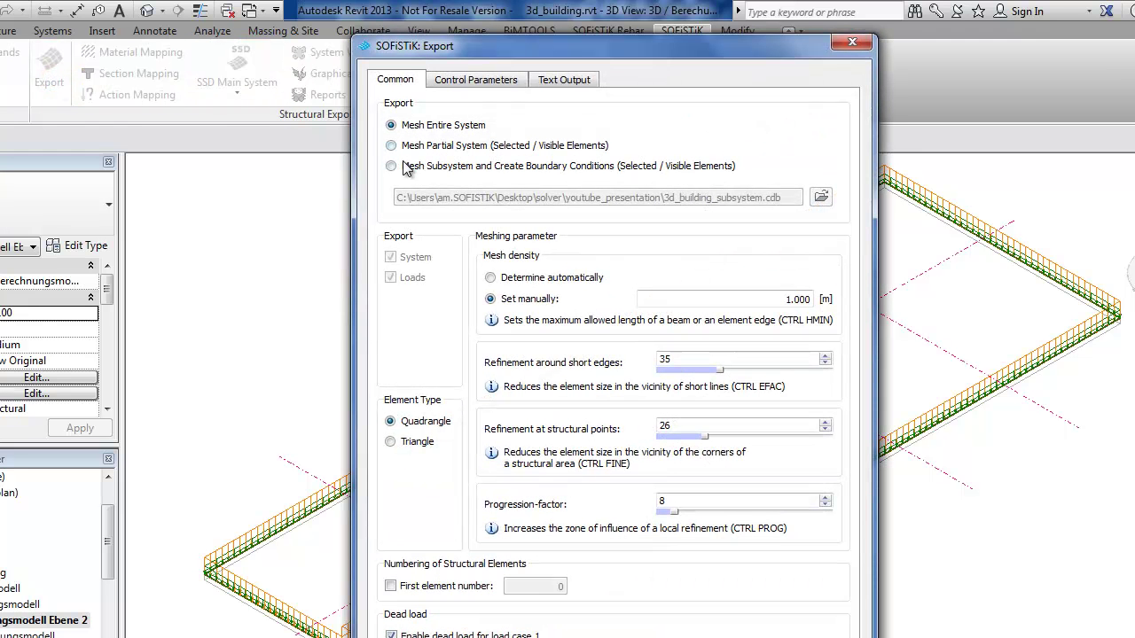
{"action": "left_click", "coordinate": [391, 166]}
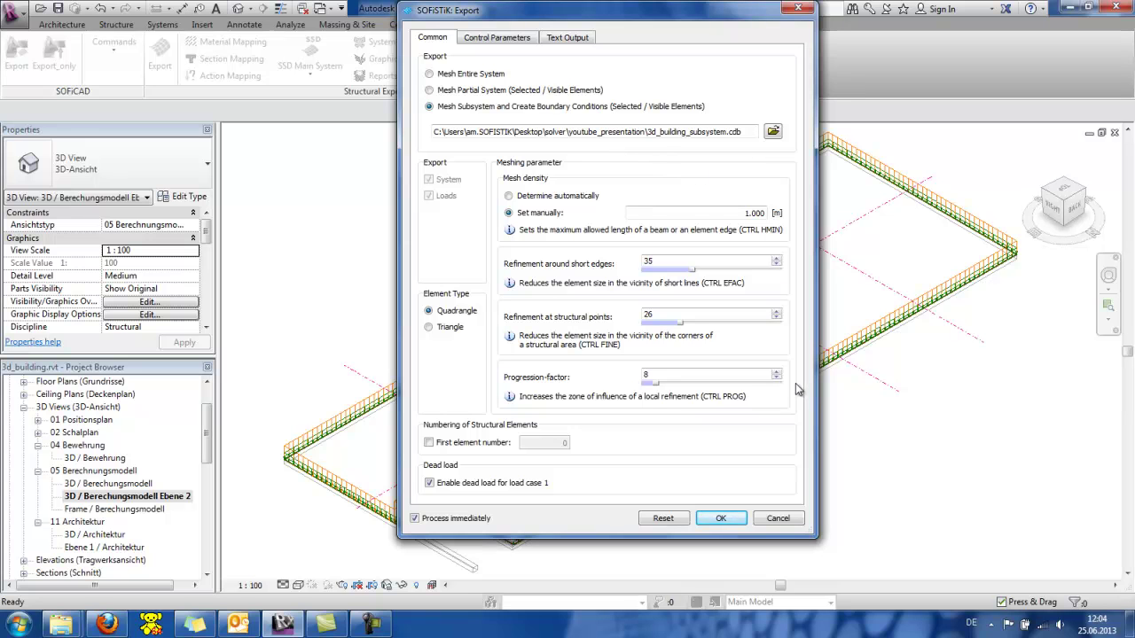
{"action": "left_click", "coordinate": [718, 519]}
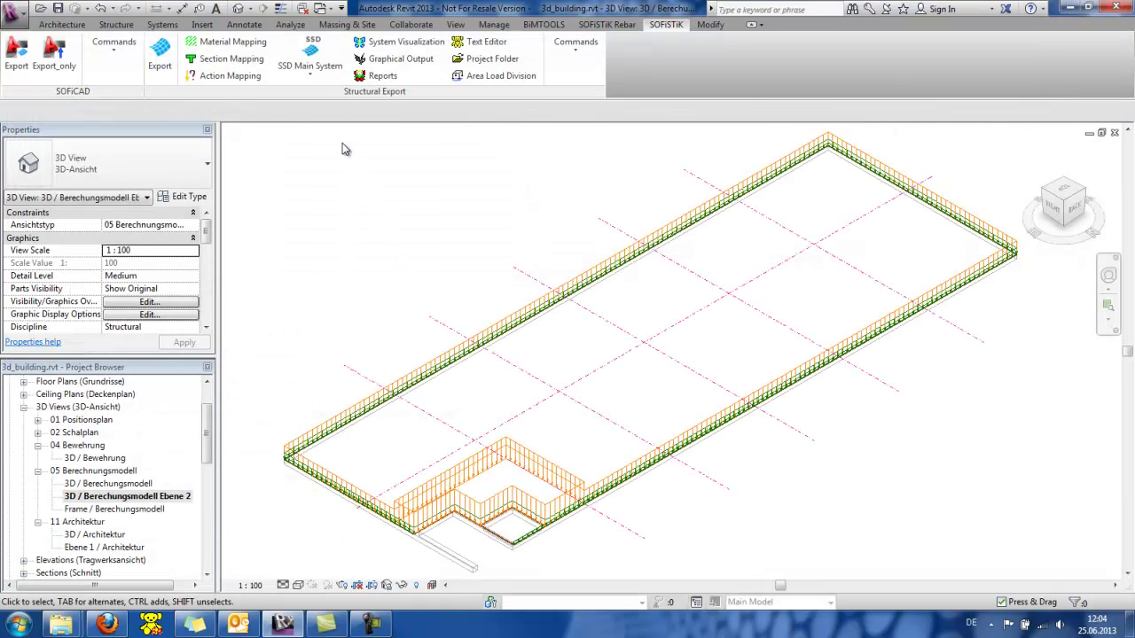
{"action": "left_click", "coordinate": [316, 76]}
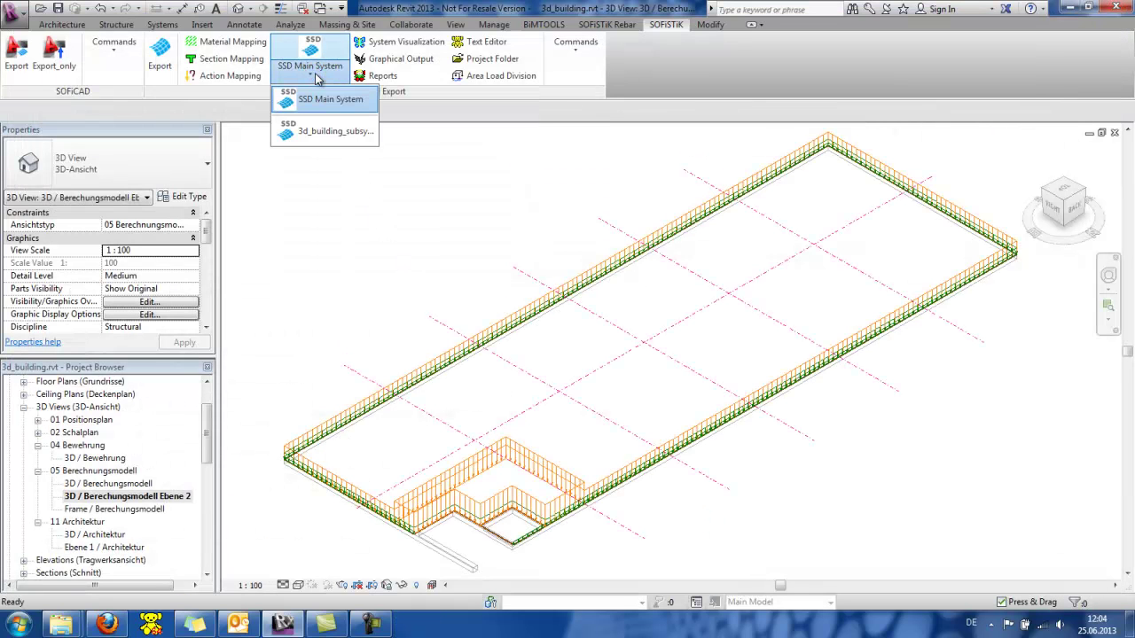
{"action": "left_click", "coordinate": [322, 133]}
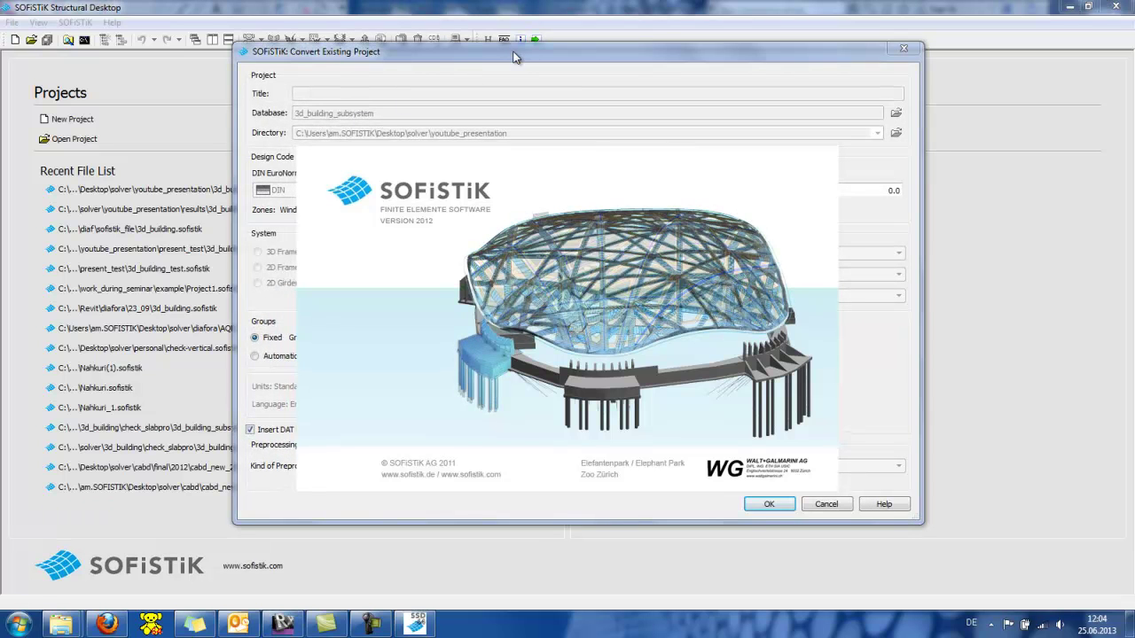
Convert the subsystem into an SSD project and run the linear analysis for all load cases.
{"action": "left_click", "coordinate": [768, 505]}
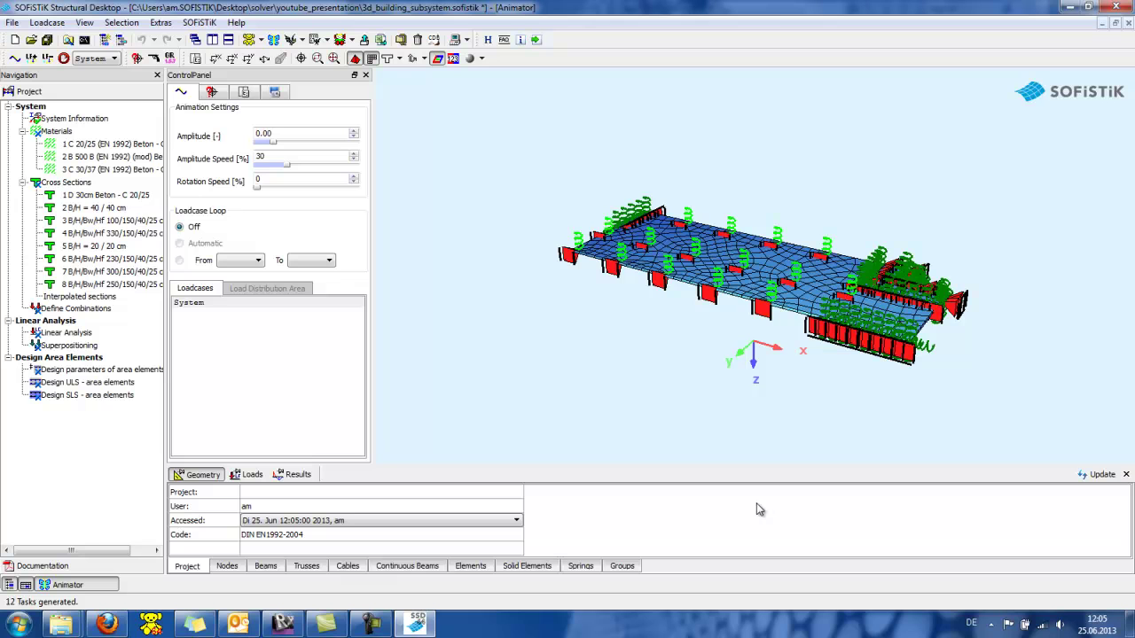
{"action": "left_click_drag", "start_coordinate": [852, 362], "coordinate": [727, 366]}
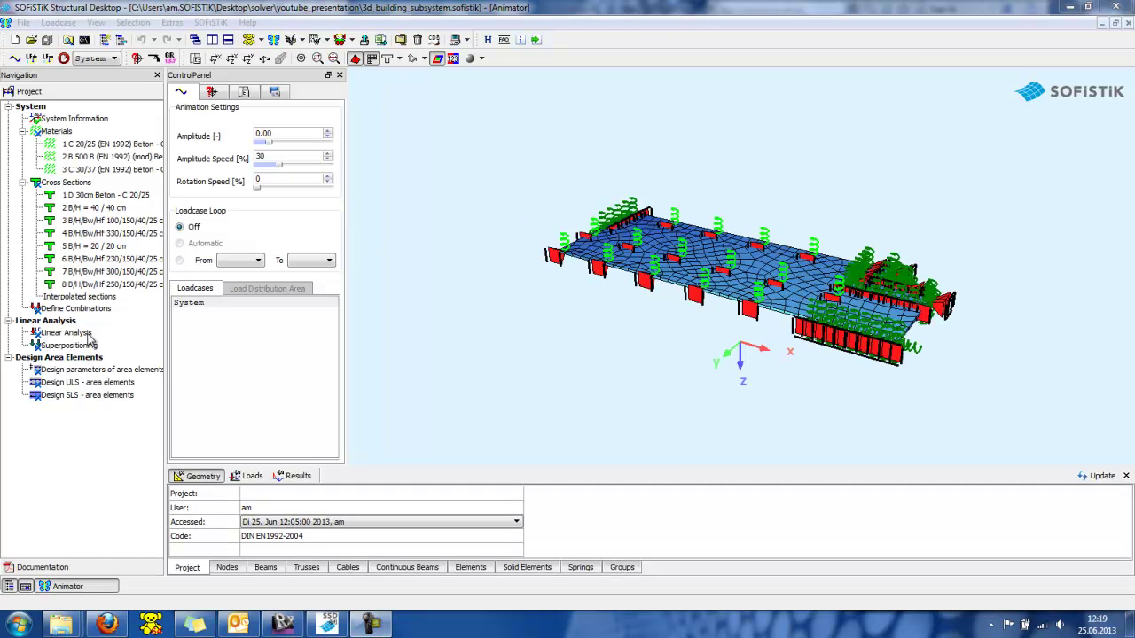
{"action": "double_click", "coordinate": [88, 334]}
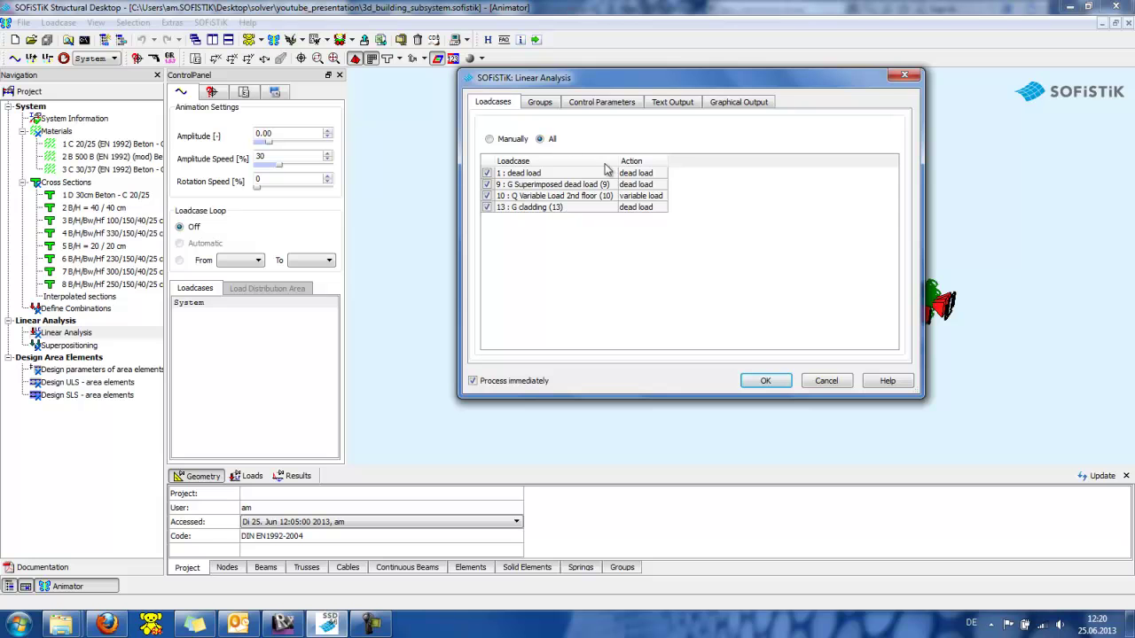
{"action": "left_click", "coordinate": [765, 380]}
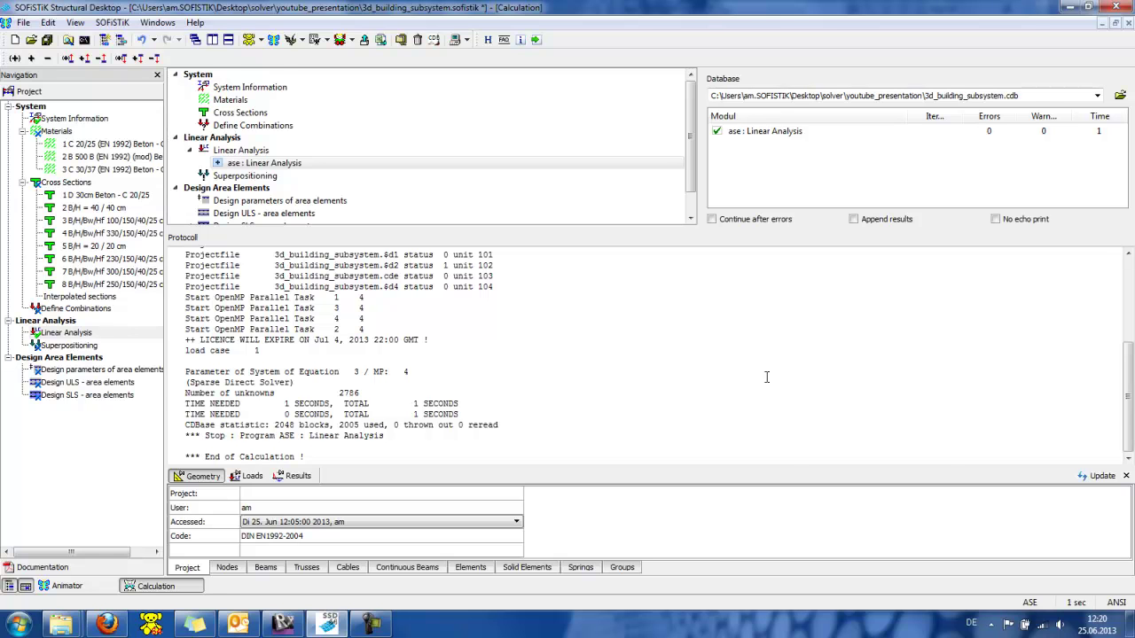
Compare the slab deformations for load cases 1, 10 and 13, then return to Revit.
{"action": "left_click", "coordinate": [76, 586]}
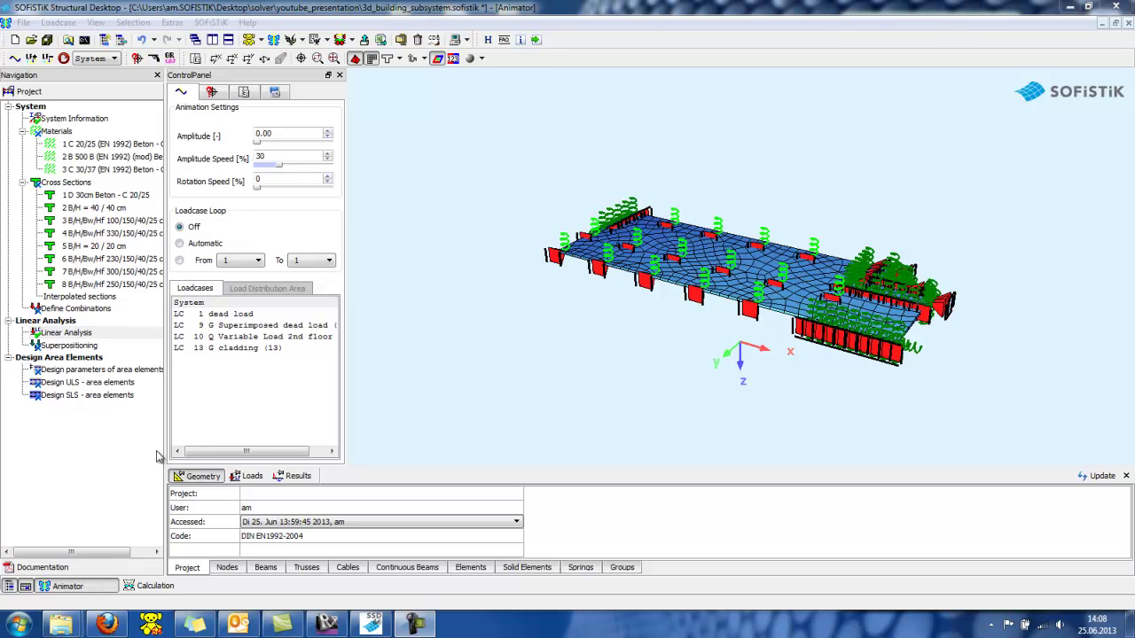
{"action": "left_click", "coordinate": [235, 315]}
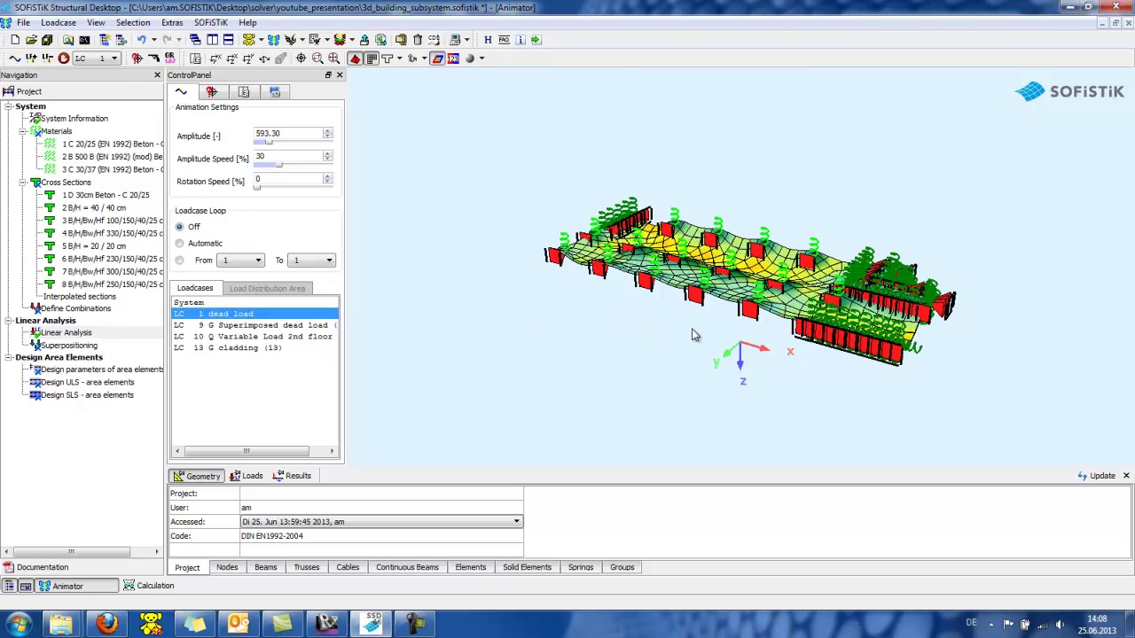
{"action": "left_click", "coordinate": [272, 337]}
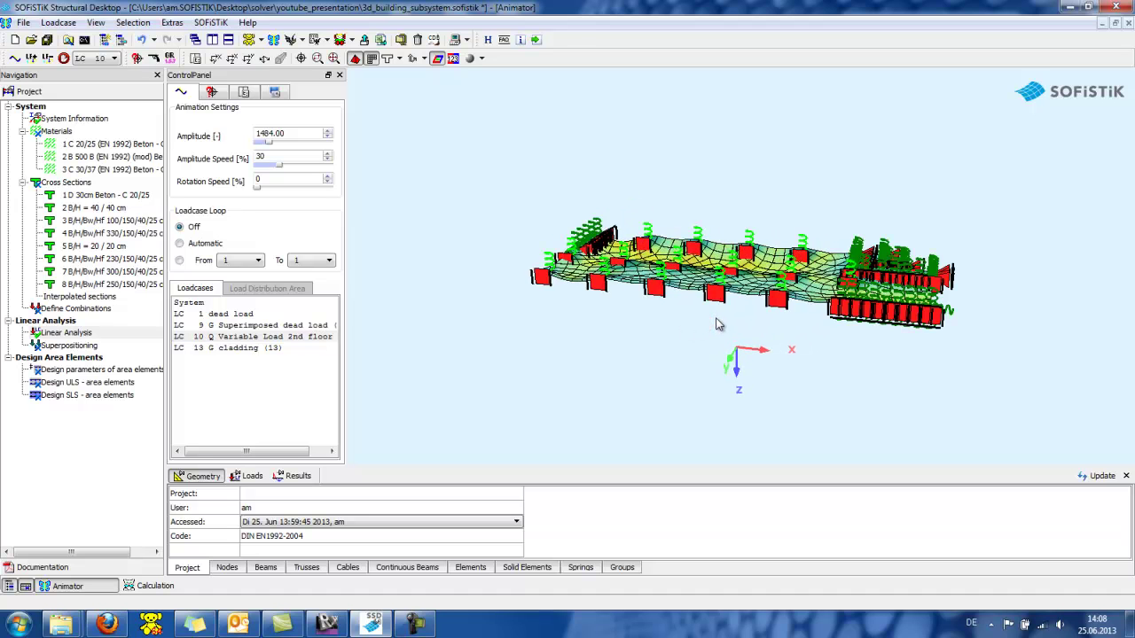
{"action": "left_click", "coordinate": [248, 348]}
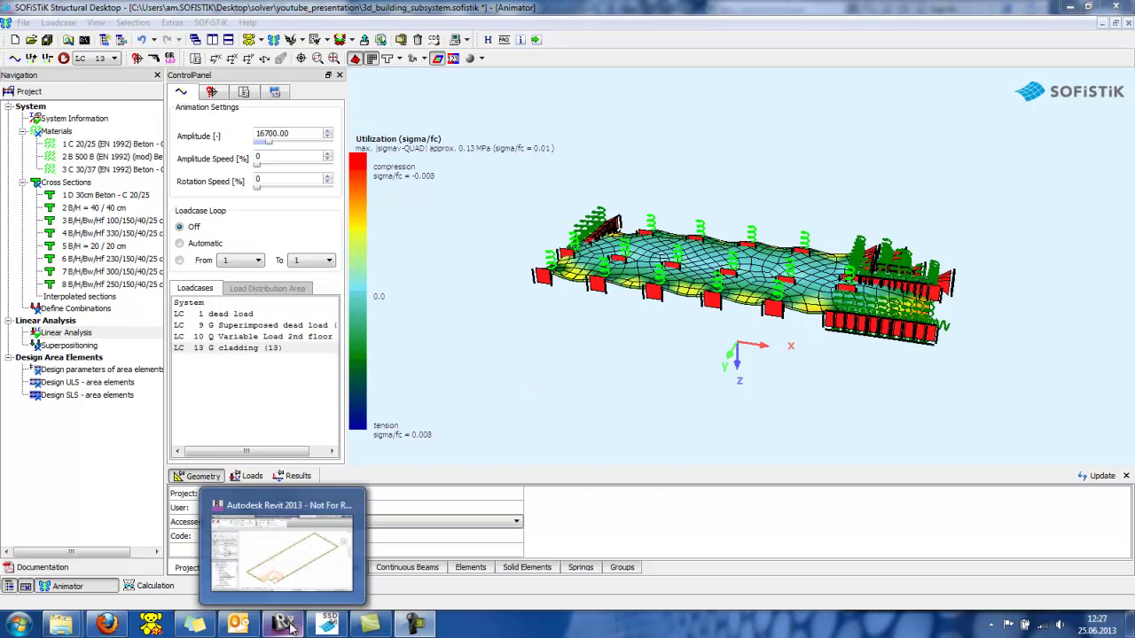
{"action": "left_click", "coordinate": [292, 540]}
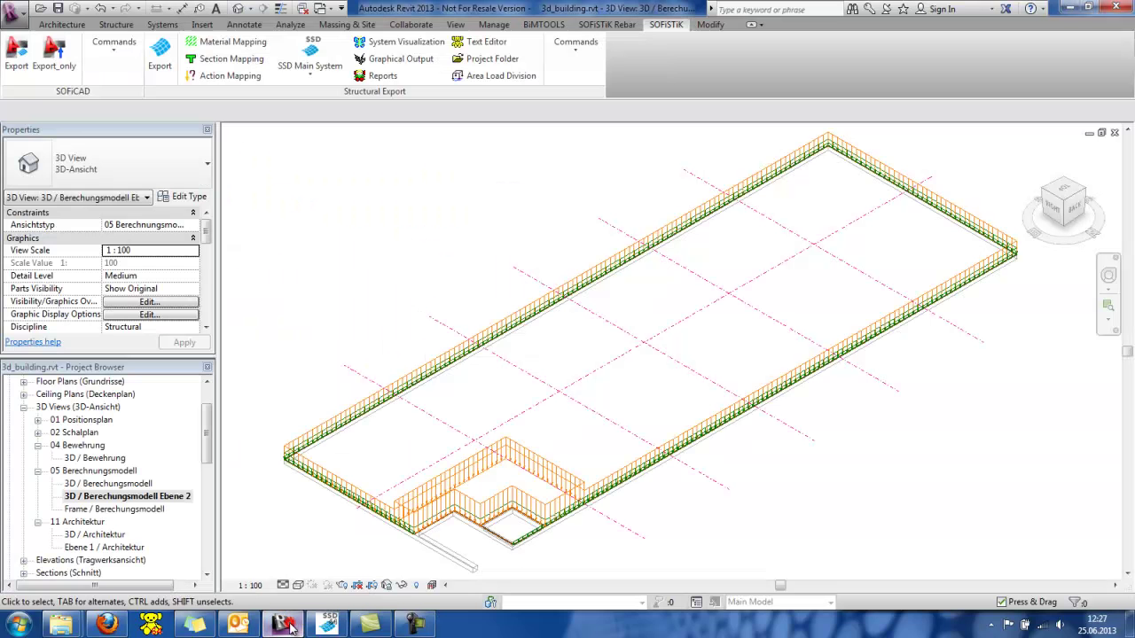
Select all building elements in the 3D / Berechnungsmodell view from the BACK elevation.
{"action": "double_click", "coordinate": [133, 484]}
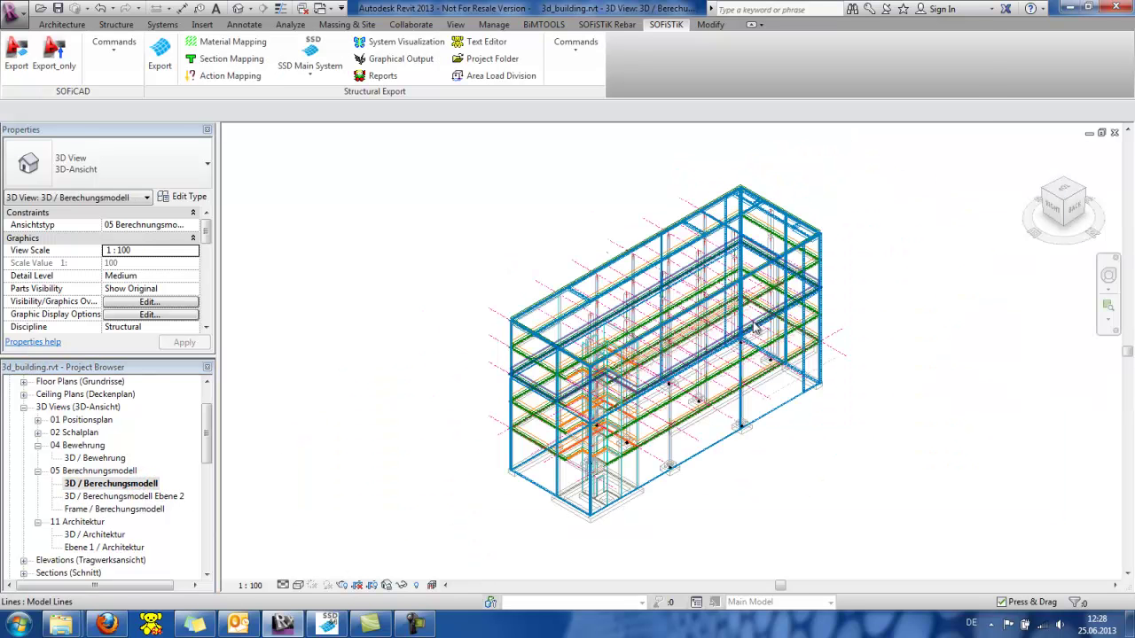
{"action": "left_click", "coordinate": [1068, 208]}
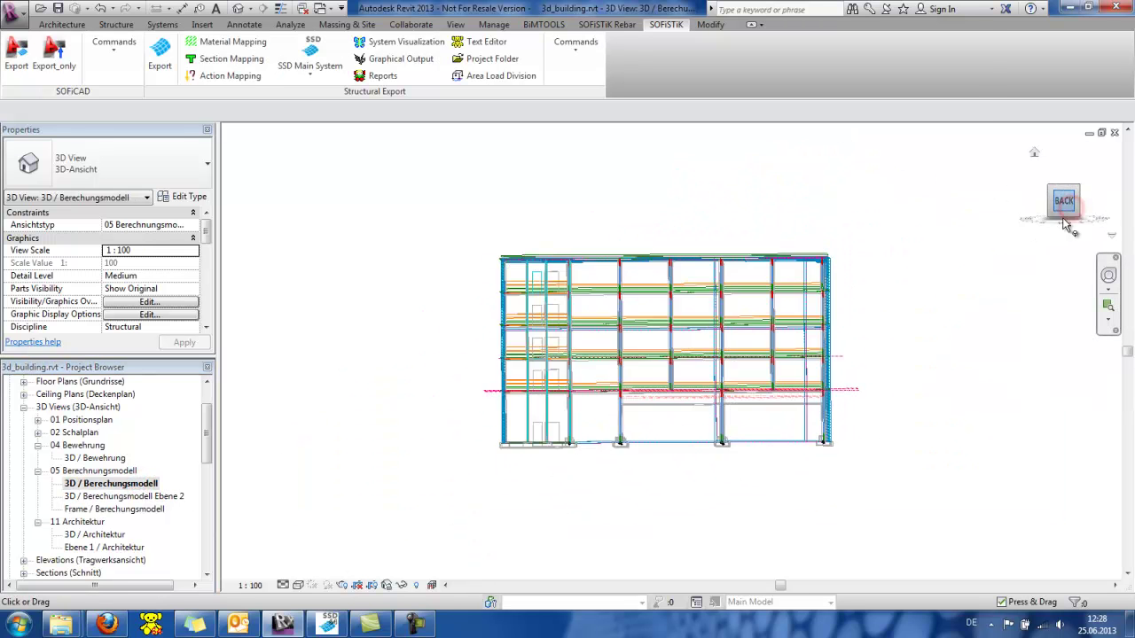
{"action": "left_click_drag", "start_coordinate": [866, 275], "coordinate": [476, 215]}
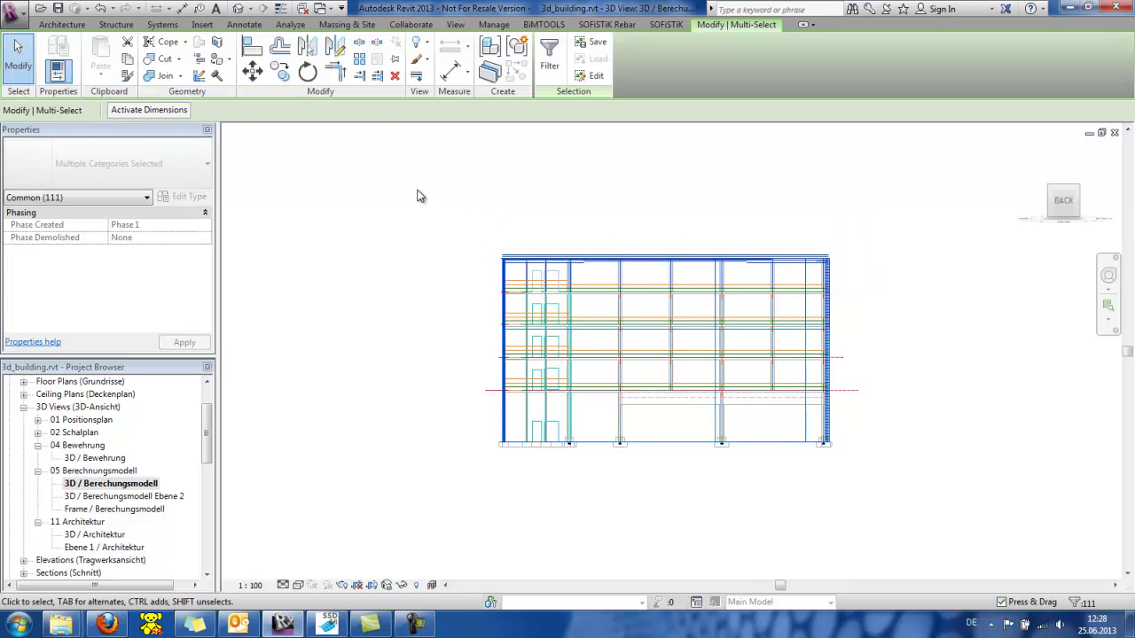
Export the selection with 'Mesh Partial System' and open the SSD Main System in Structural Desktop.
{"action": "left_click", "coordinate": [663, 24]}
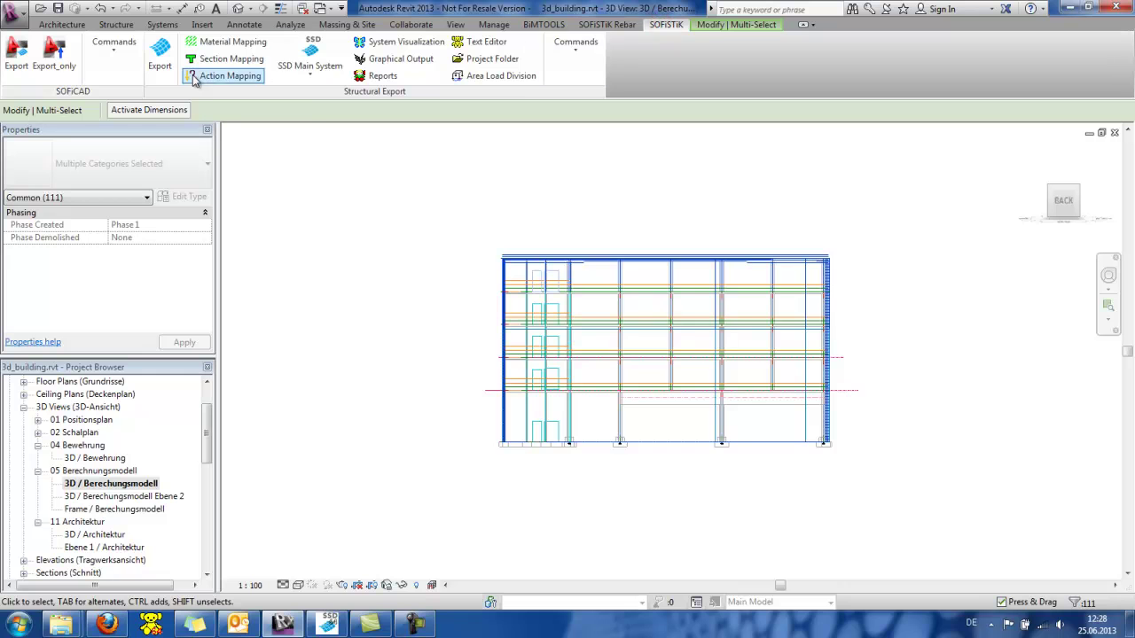
{"action": "left_click", "coordinate": [161, 62]}
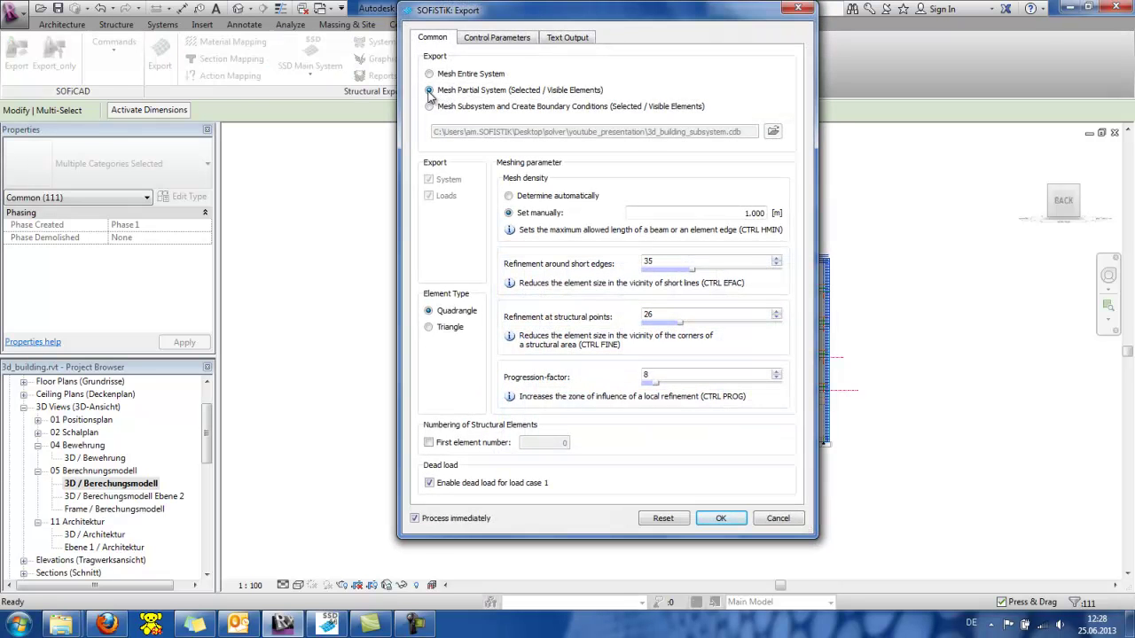
{"action": "left_click", "coordinate": [428, 91]}
{"action": "left_click", "coordinate": [725, 518]}
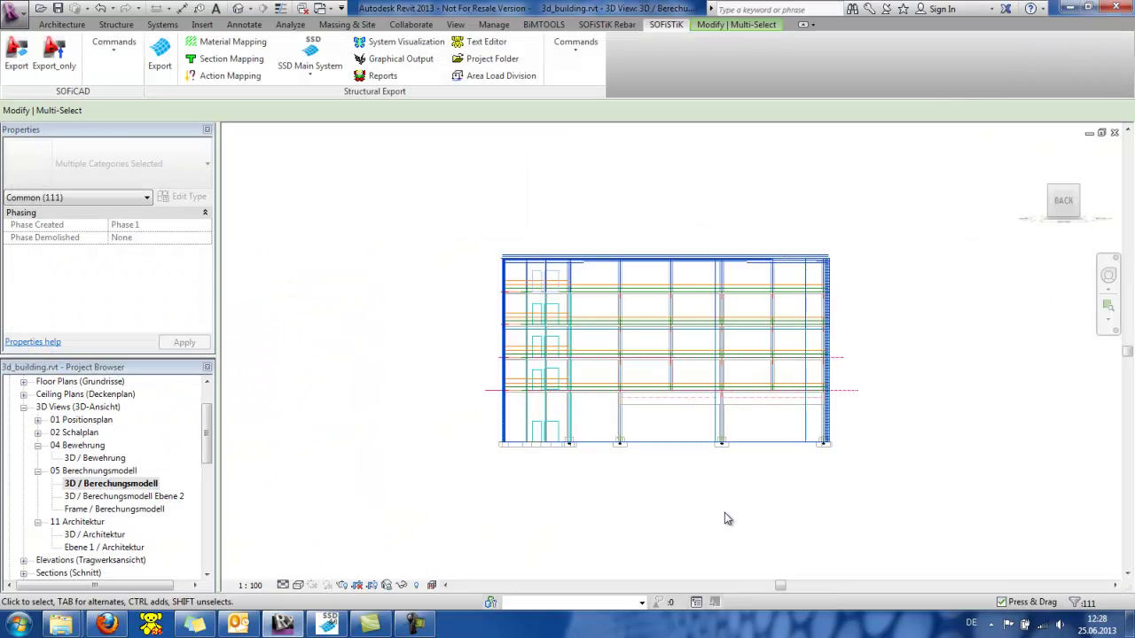
{"action": "left_click", "coordinate": [321, 79]}
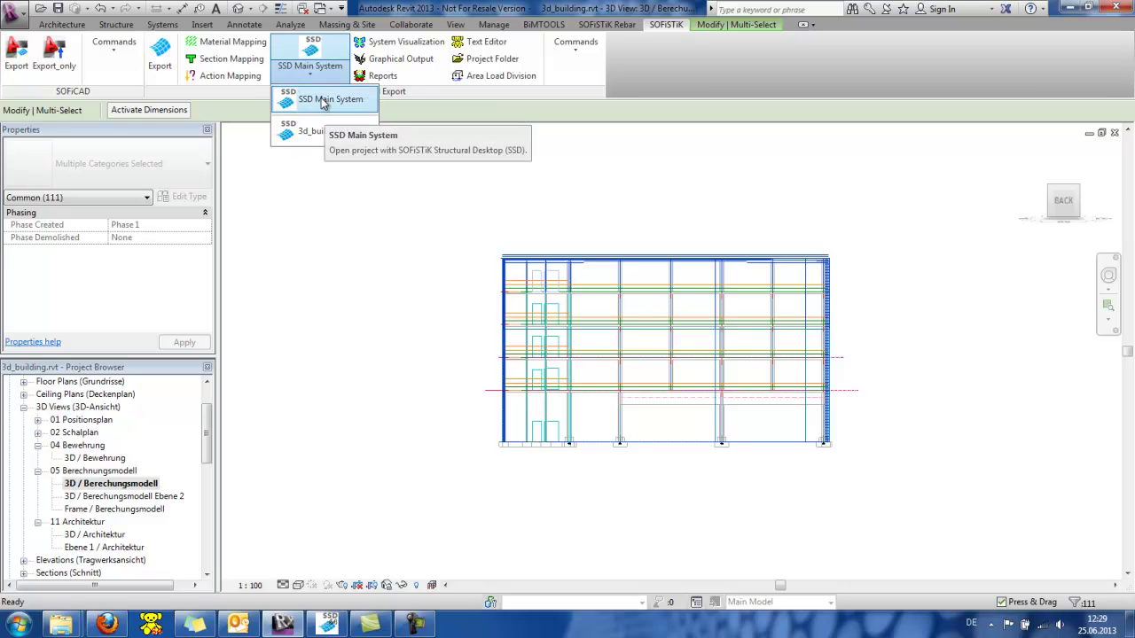
{"action": "left_click", "coordinate": [323, 100]}
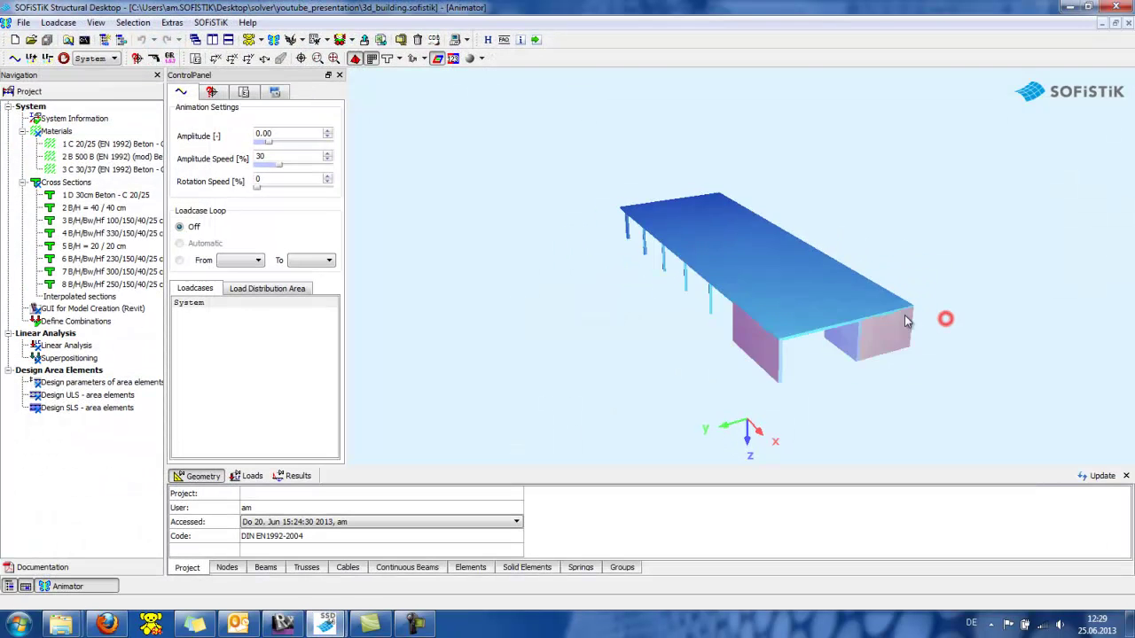
Orbit the loaded building model in the Animator to inspect it.
{"action": "left_click_drag", "start_coordinate": [943, 316], "coordinate": [799, 326]}
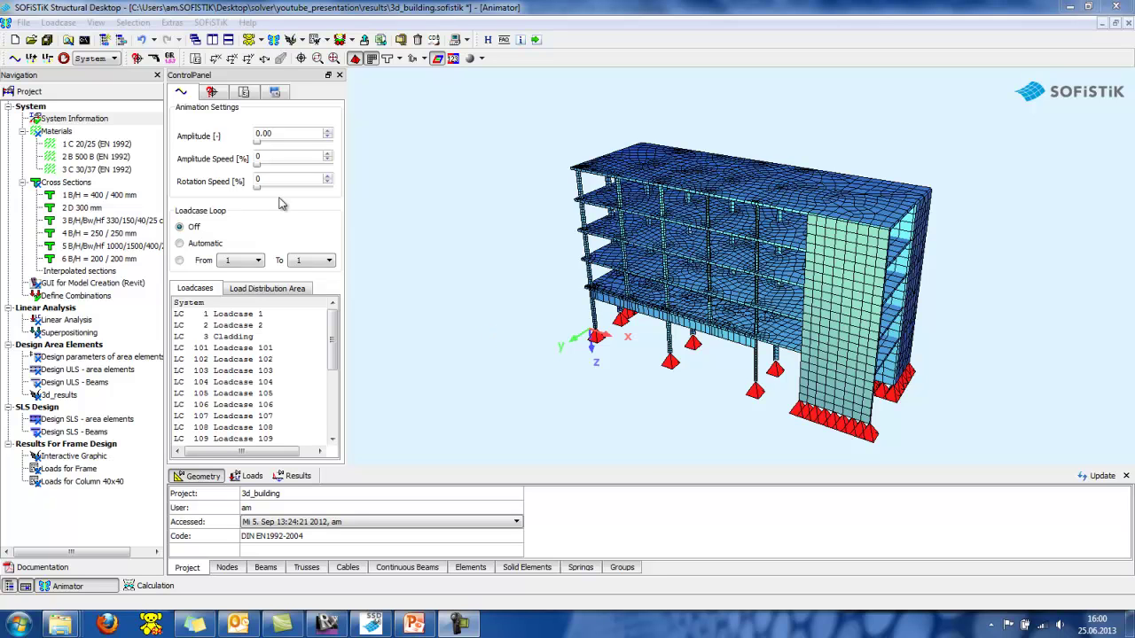
{"action": "double_click", "coordinate": [105, 121]}
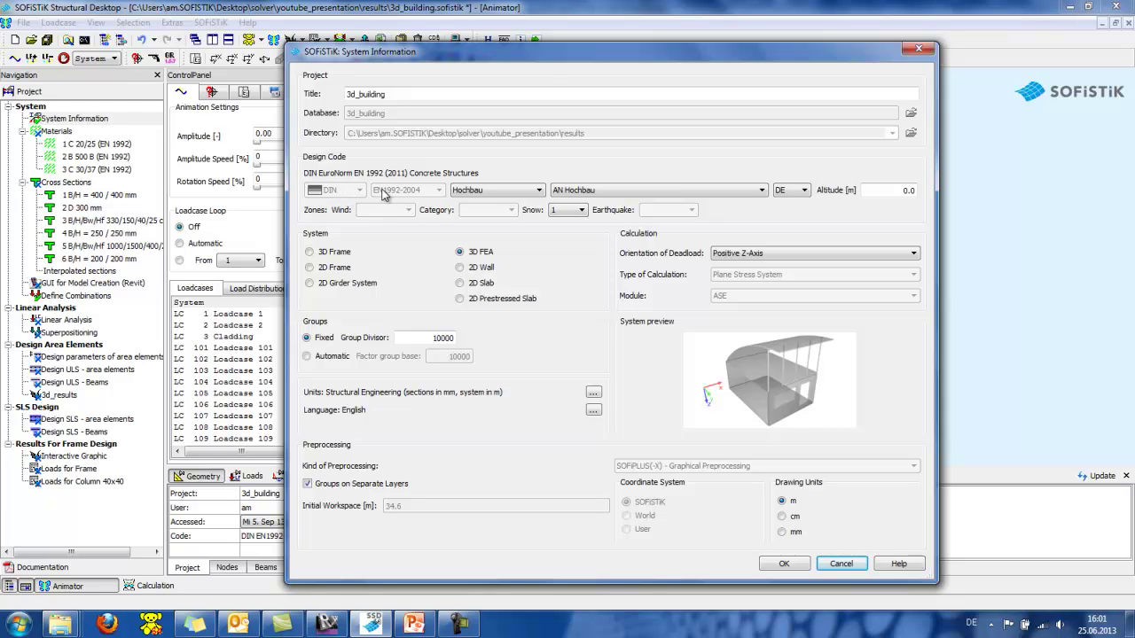
{"action": "left_click", "coordinate": [844, 567]}
{"action": "double_click", "coordinate": [80, 297]}
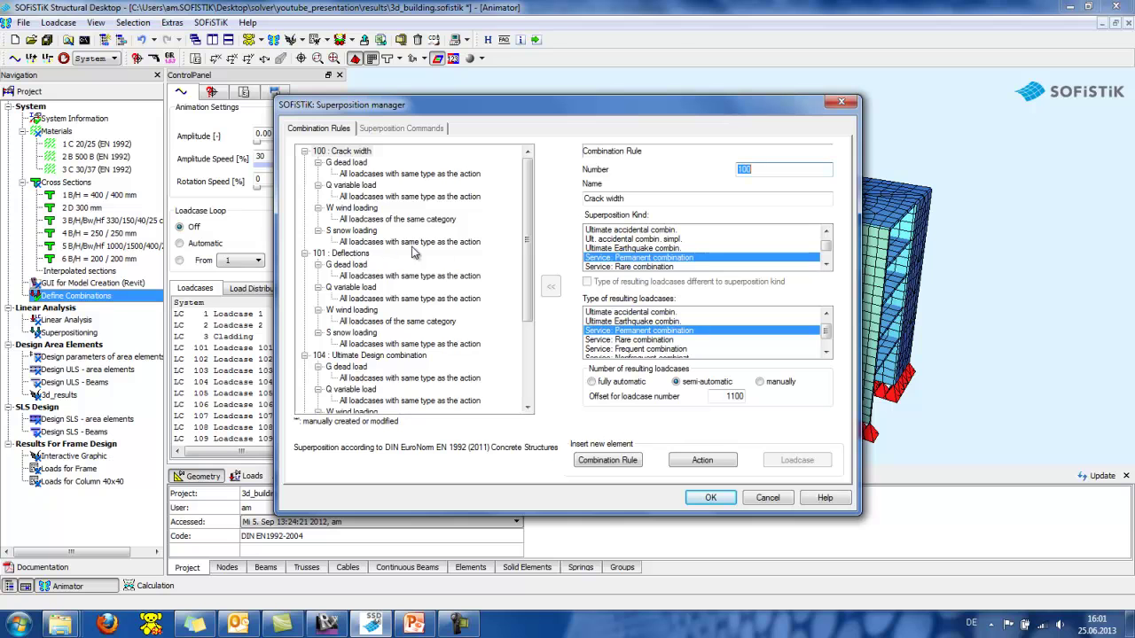
{"action": "left_click_drag", "start_coordinate": [534, 229], "coordinate": [535, 242]}
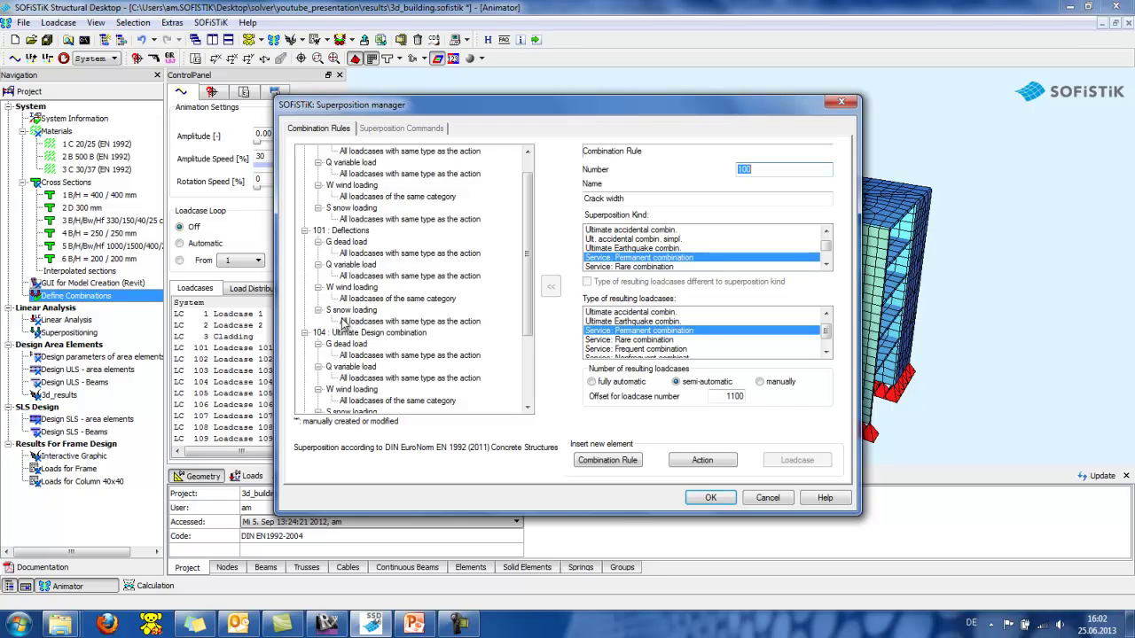
{"action": "left_click", "coordinate": [635, 460]}
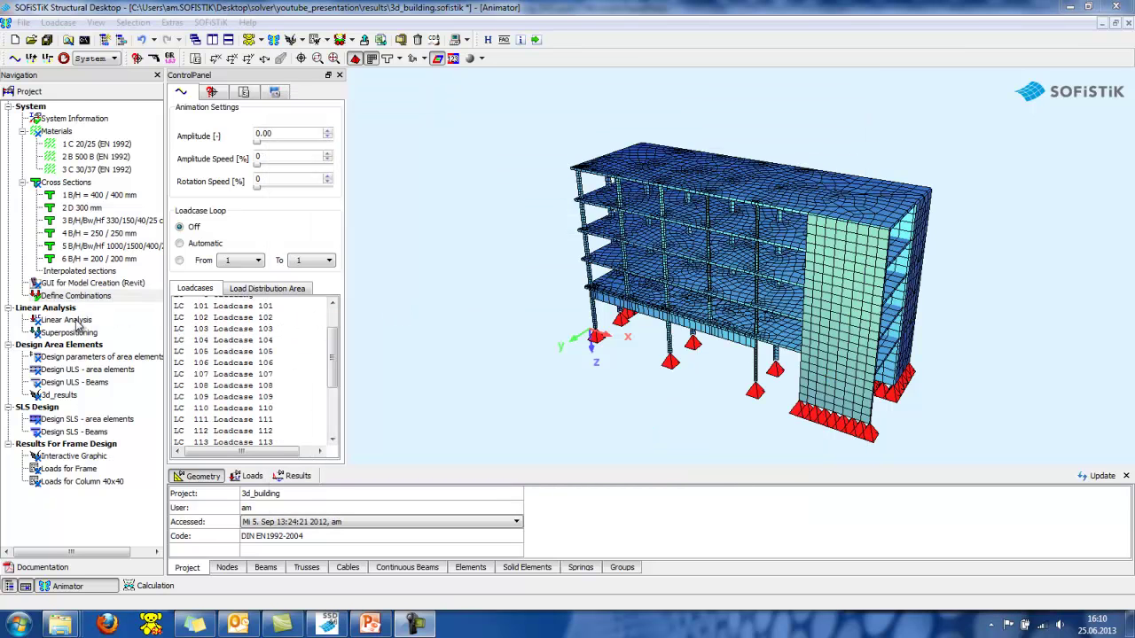
Show the deformation under wind load case 203 and list the SumX, SumY, SumZ load sums.
{"action": "left_click_drag", "start_coordinate": [332, 346], "coordinate": [335, 407]}
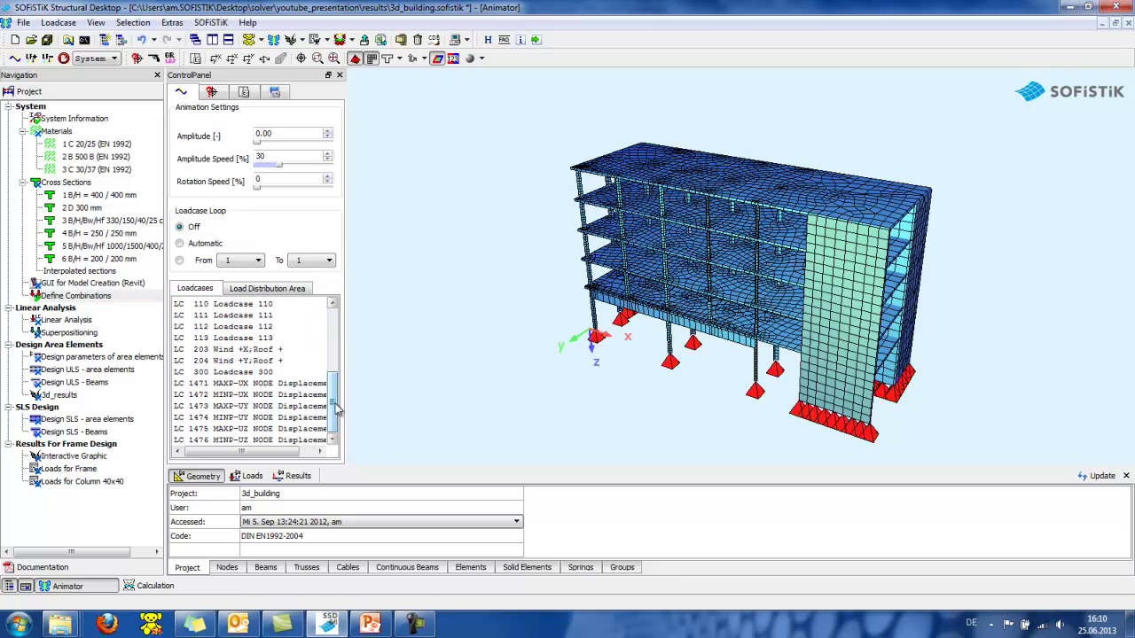
{"action": "left_click", "coordinate": [257, 350]}
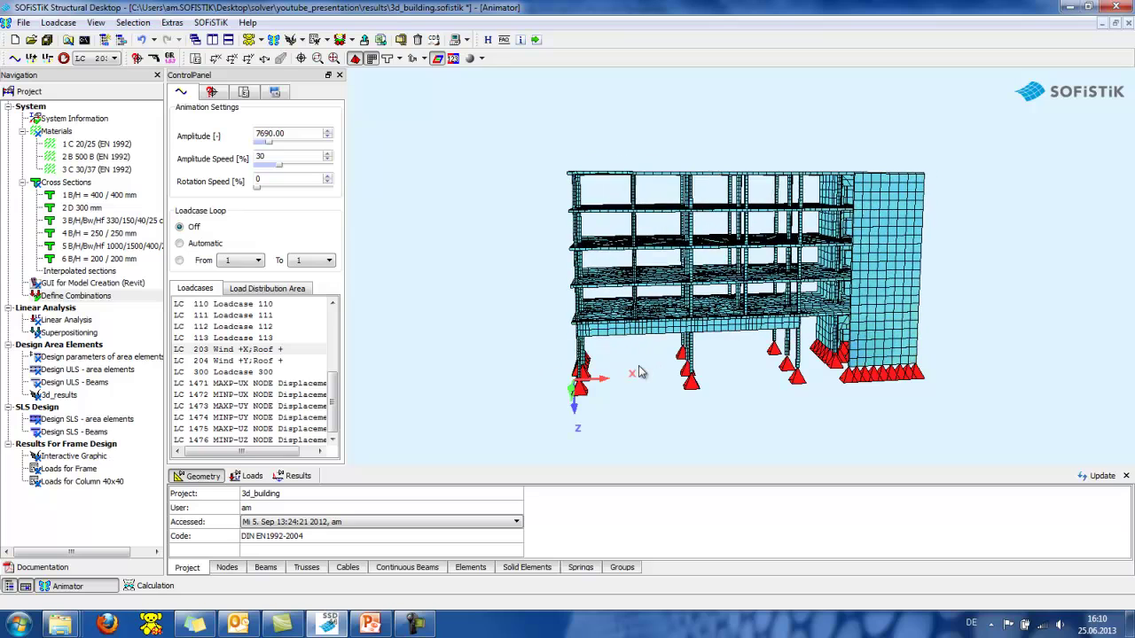
{"action": "left_click", "coordinate": [250, 477]}
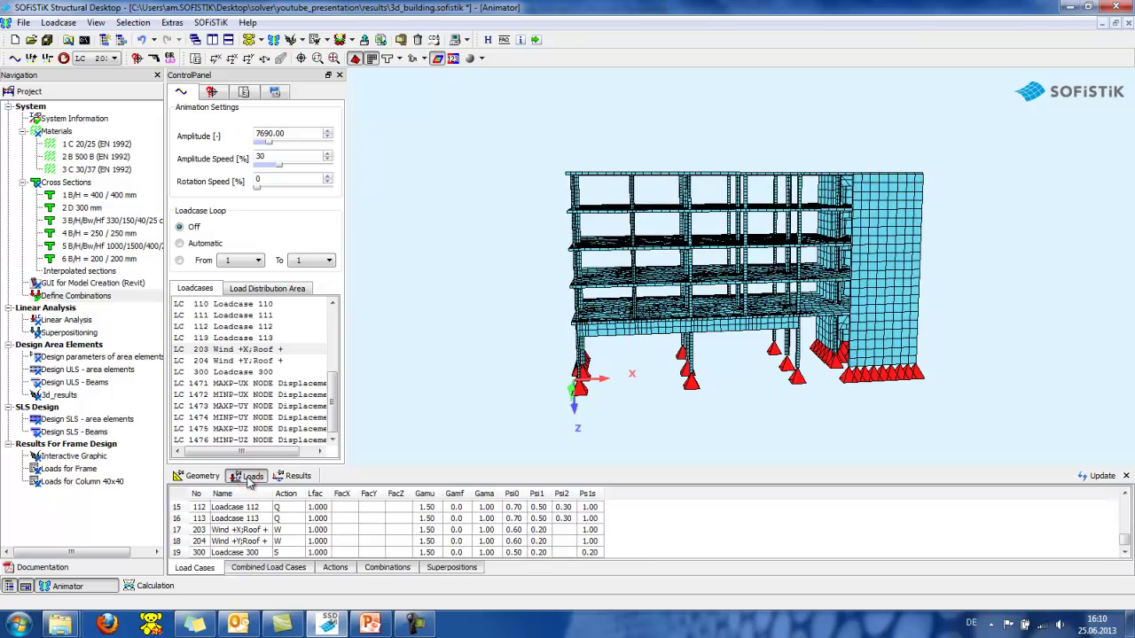
{"action": "left_click", "coordinate": [196, 532]}
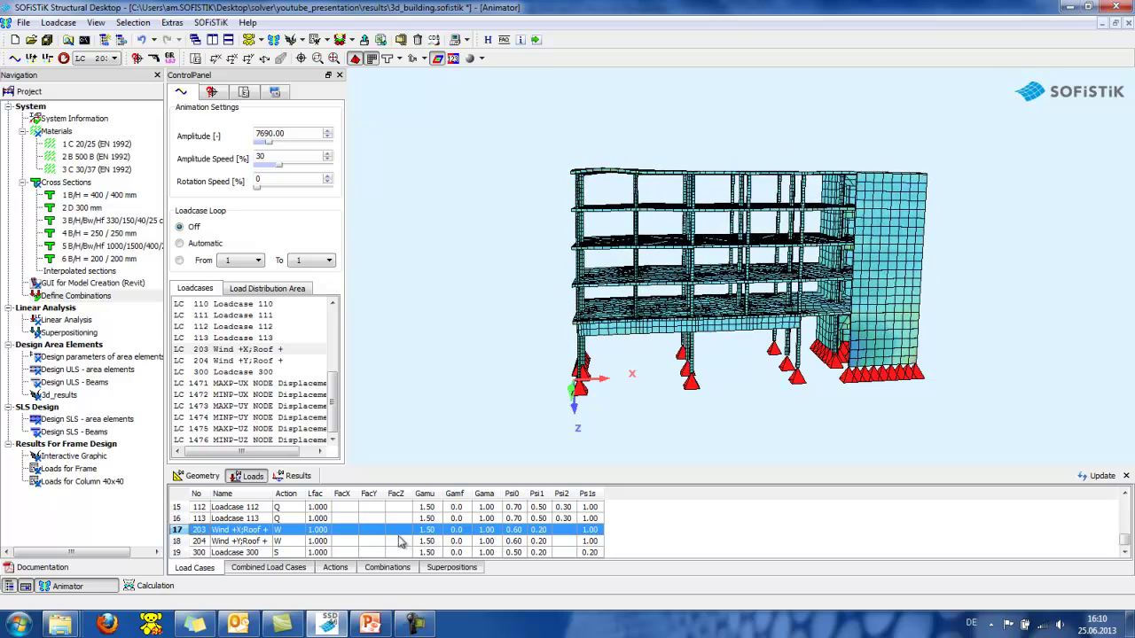
{"action": "left_click", "coordinate": [298, 476]}
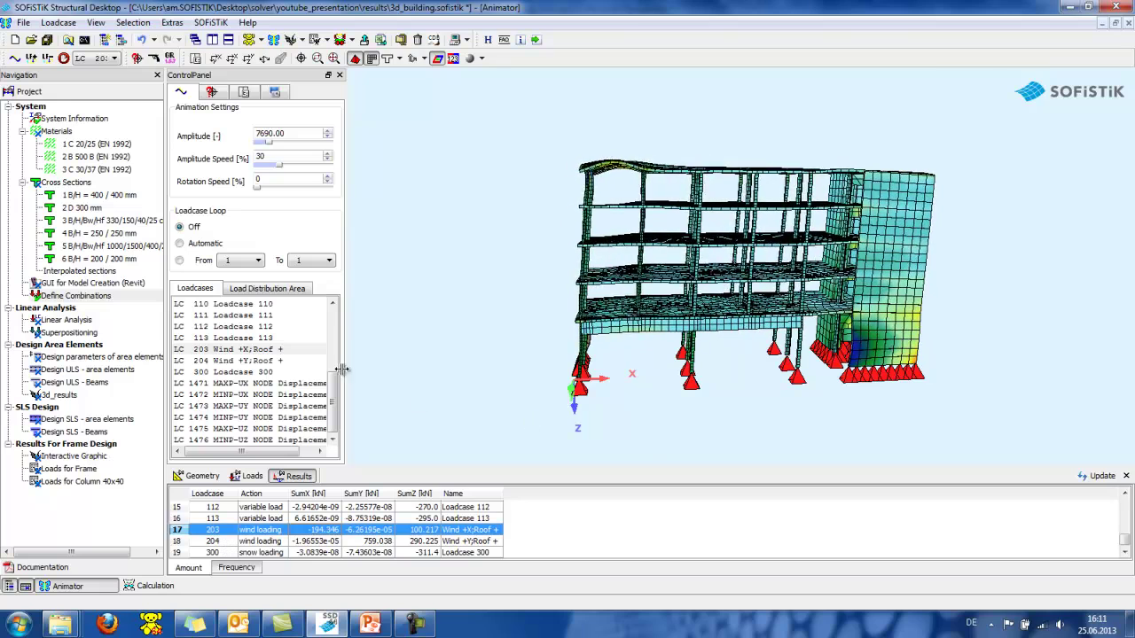
Reset the model to the undeformed System in an isometric view.
{"action": "left_click_drag", "start_coordinate": [342, 372], "coordinate": [333, 321]}
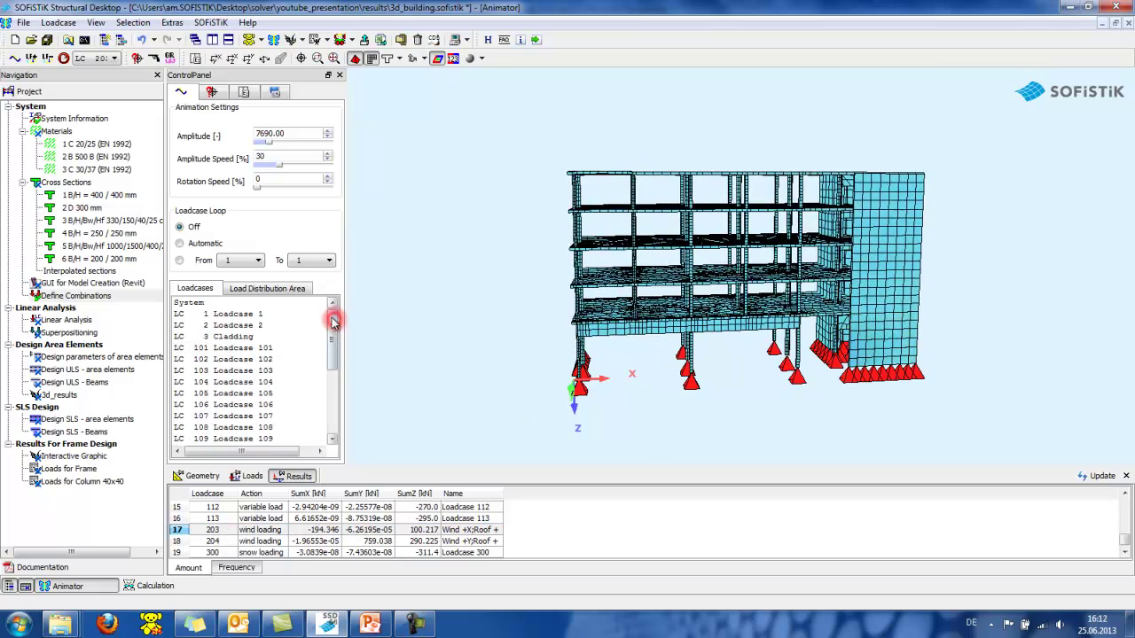
{"action": "left_click", "coordinate": [197, 303]}
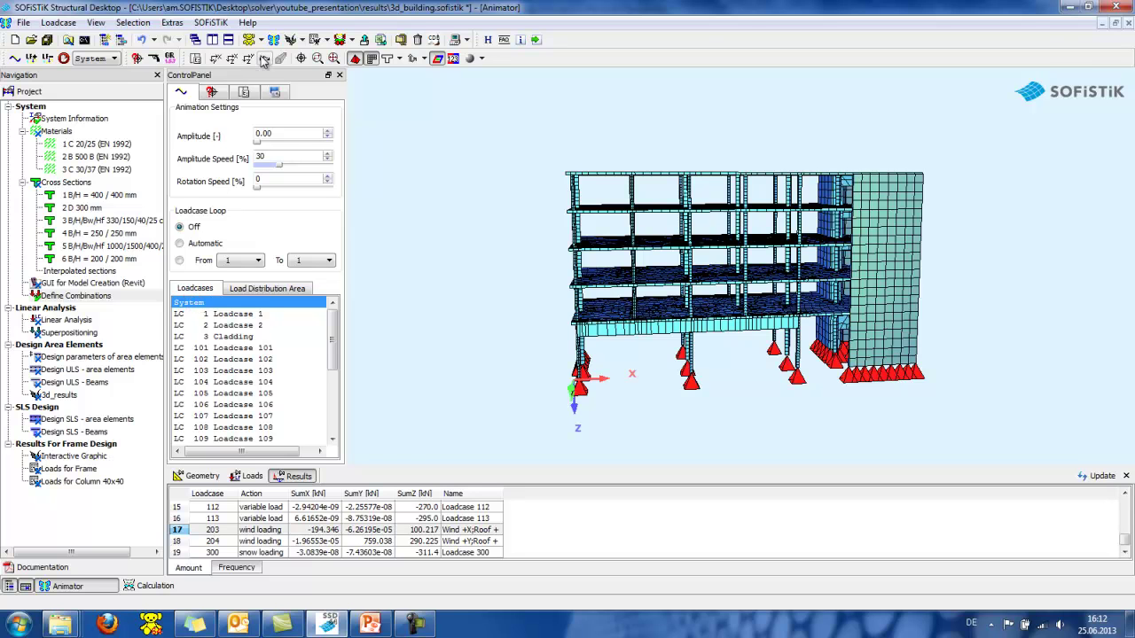
{"action": "left_click", "coordinate": [262, 59]}
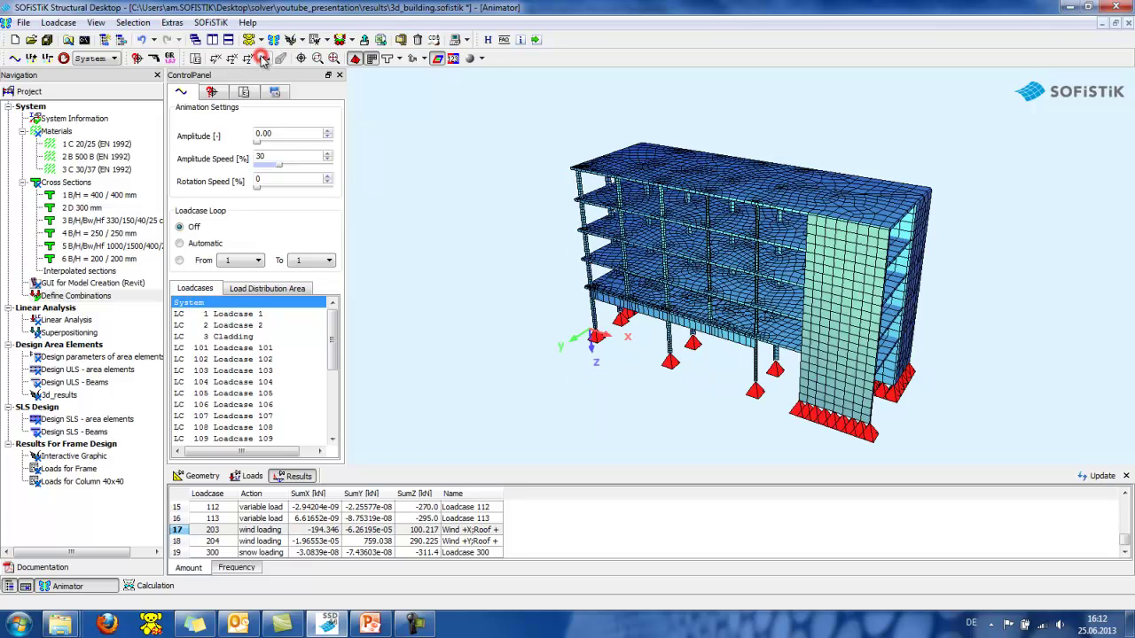
Review the superposition manager, then bring up the area-element design parameters.
{"action": "double_click", "coordinate": [74, 334]}
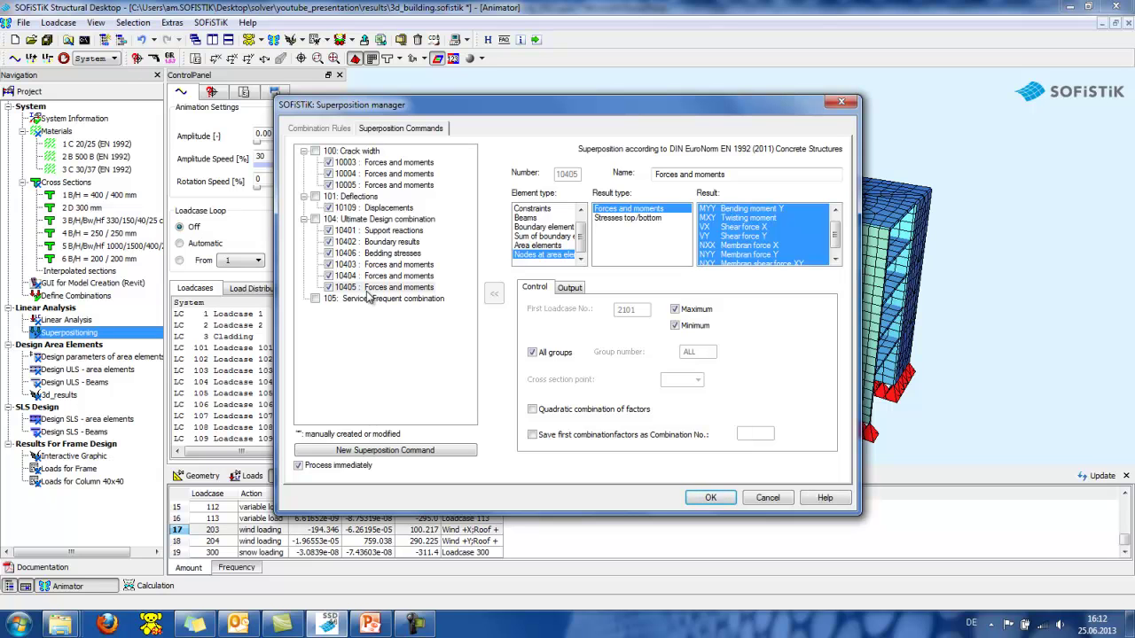
{"action": "left_click", "coordinate": [767, 498]}
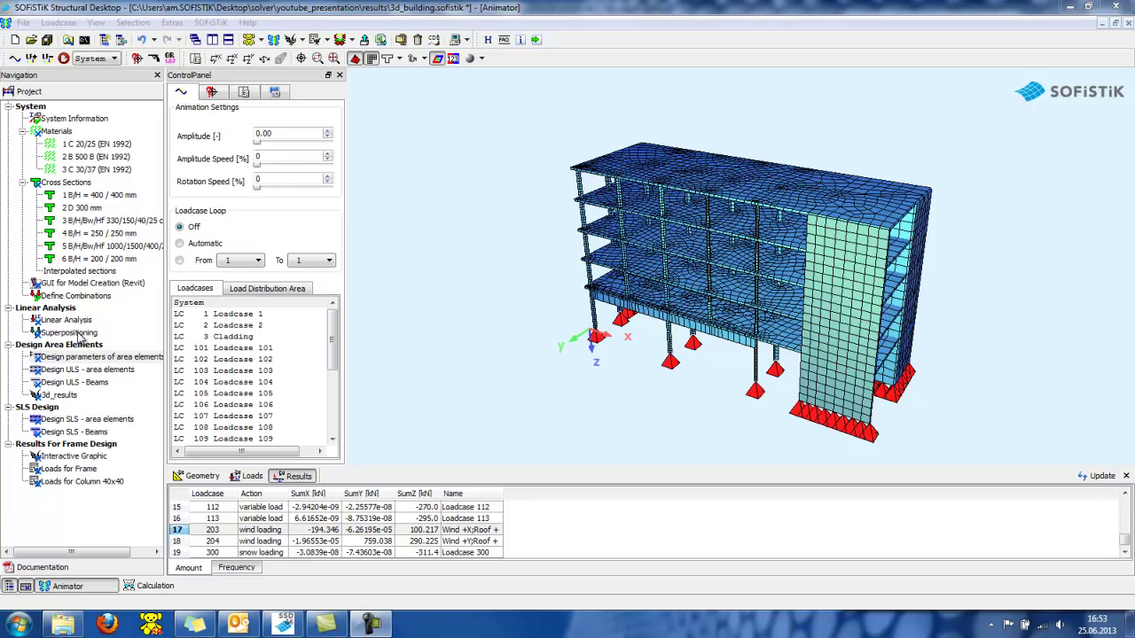
{"action": "left_click", "coordinate": [113, 358]}
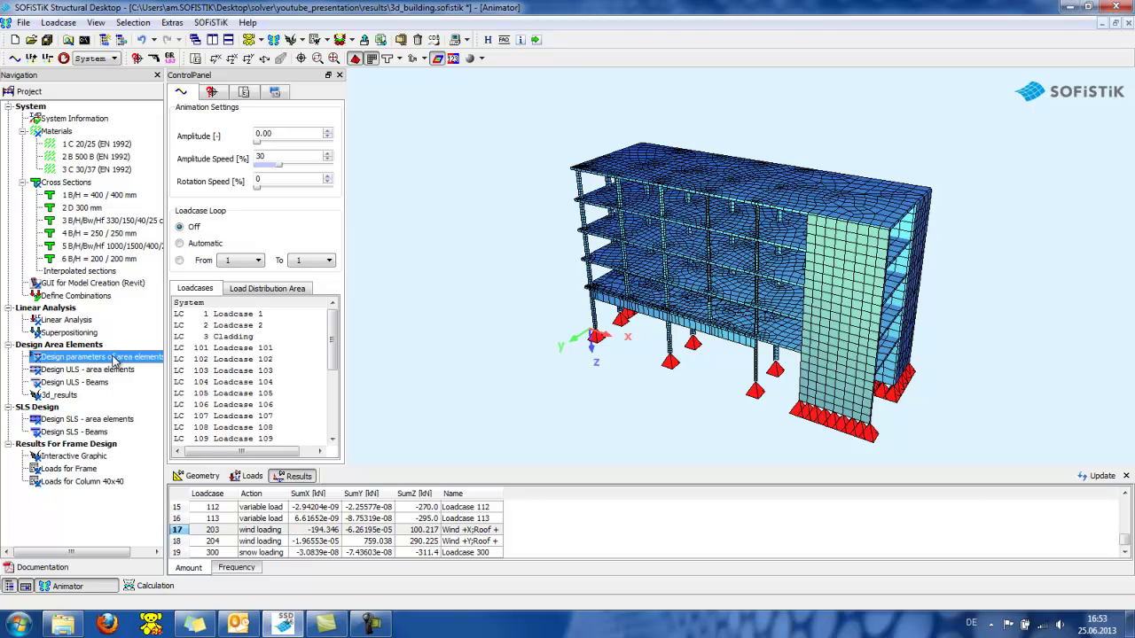
{"action": "double_click", "coordinate": [113, 358]}
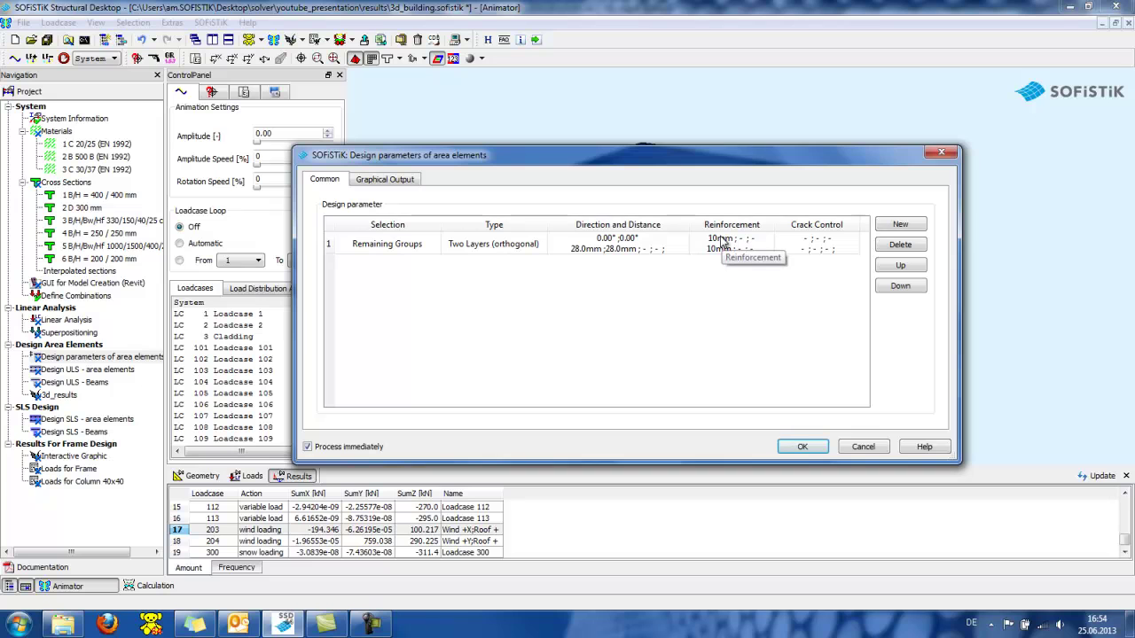
Check row 1's crack control without changes, then open the Design ULS area-elements settings.
{"action": "left_click", "coordinate": [806, 246]}
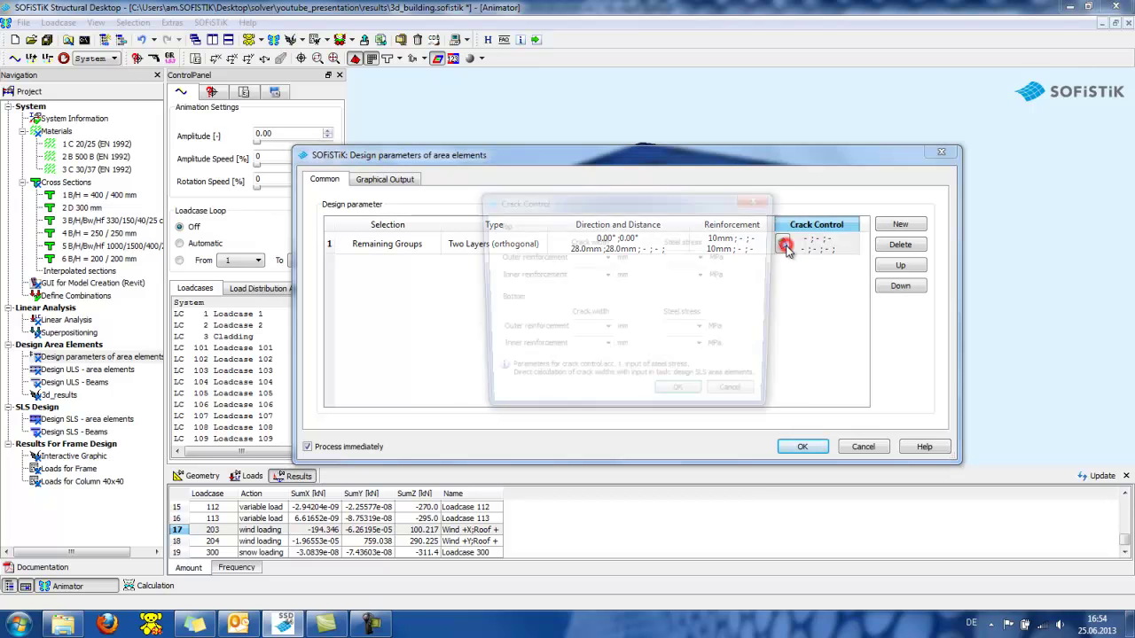
{"action": "left_click", "coordinate": [781, 244]}
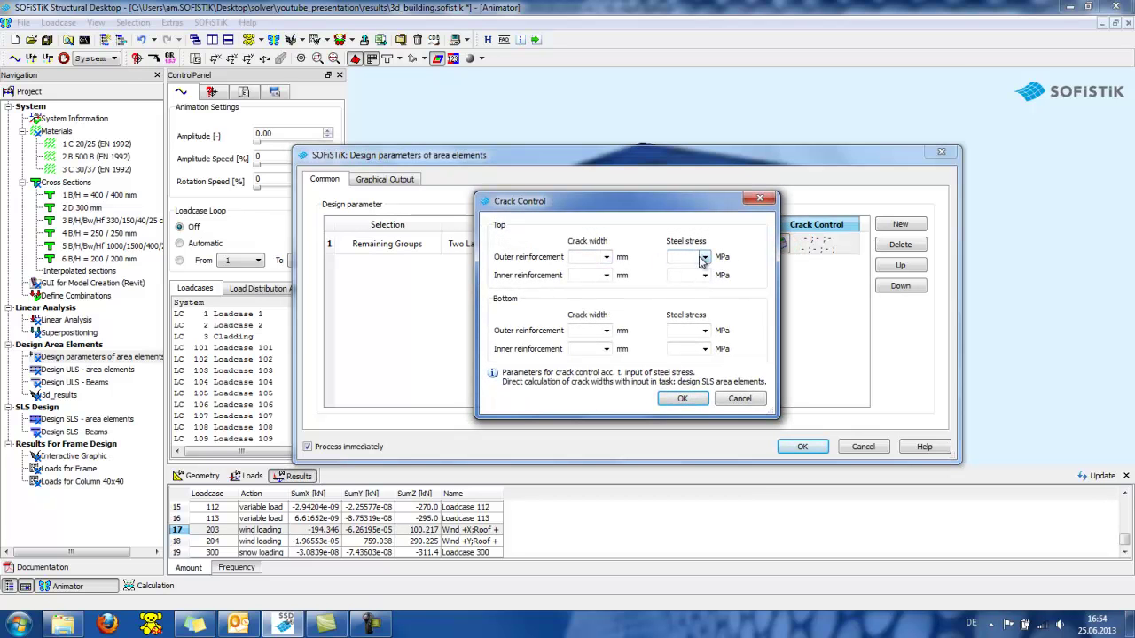
{"action": "left_click", "coordinate": [740, 398]}
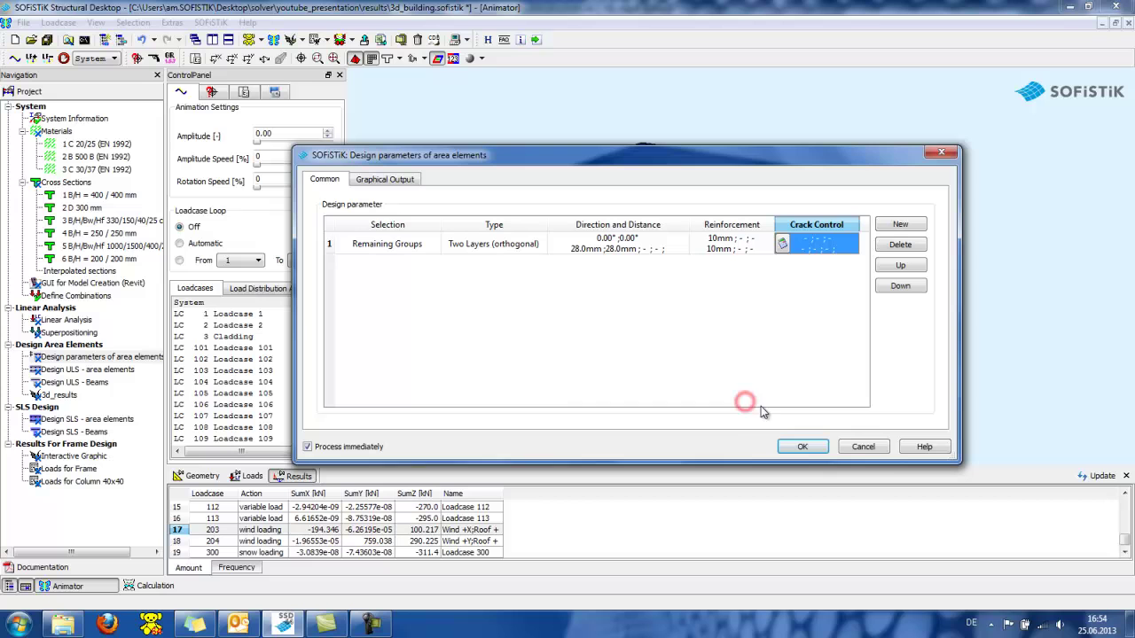
{"action": "left_click", "coordinate": [877, 451]}
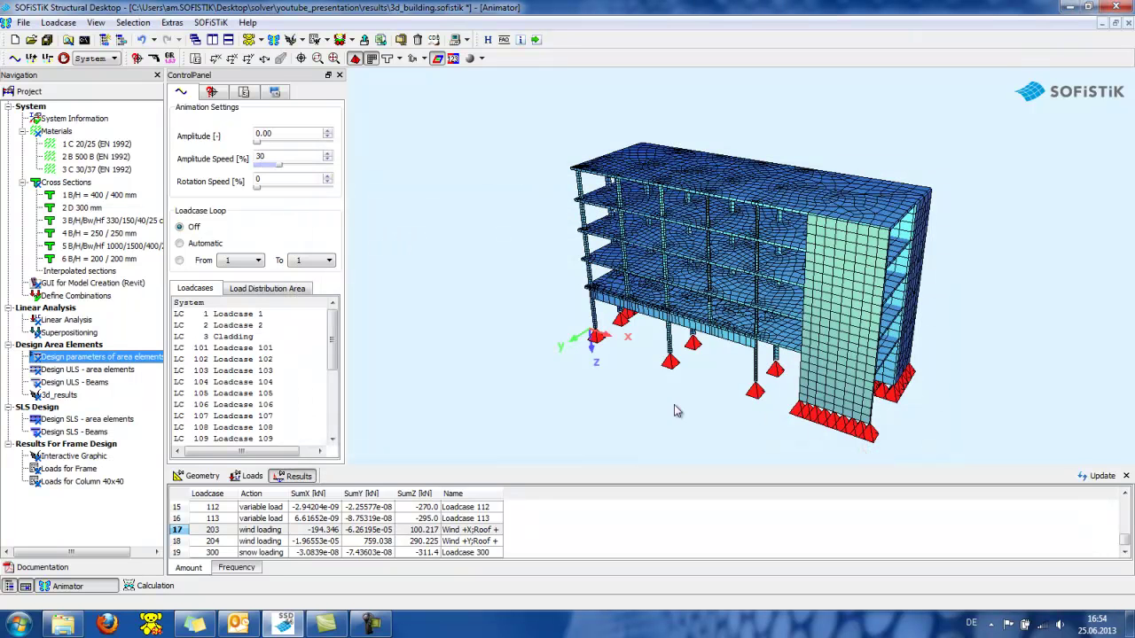
{"action": "double_click", "coordinate": [89, 370]}
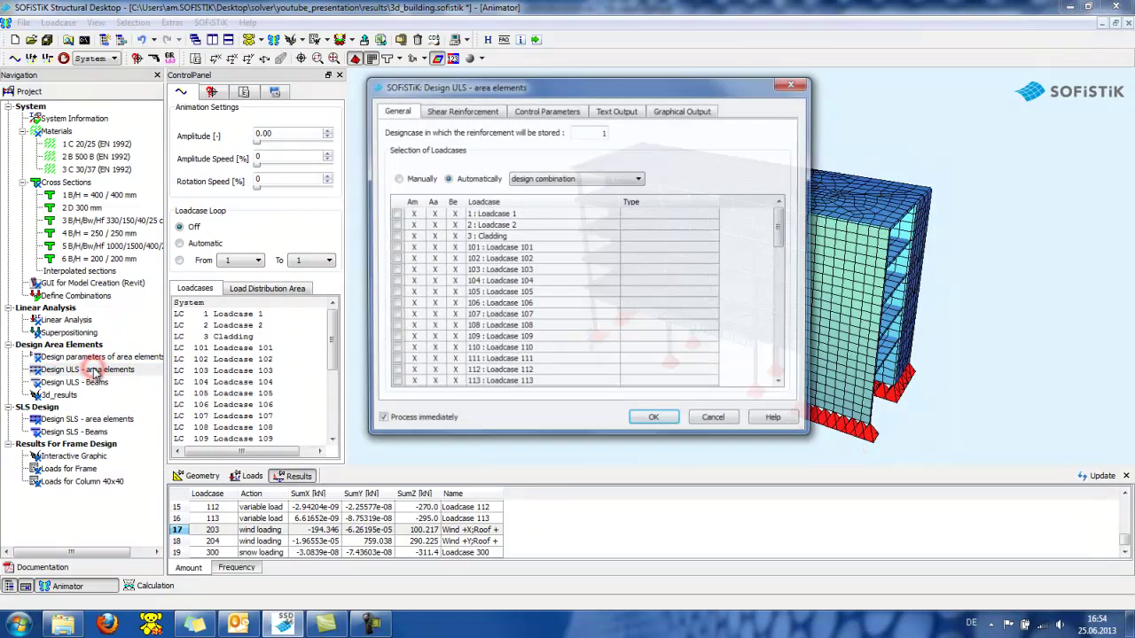
Let punching checks increase main reinforcement under Shear Reinforcement, then cancel the Design ULS settings.
{"action": "left_click_drag", "start_coordinate": [501, 92], "coordinate": [499, 80]}
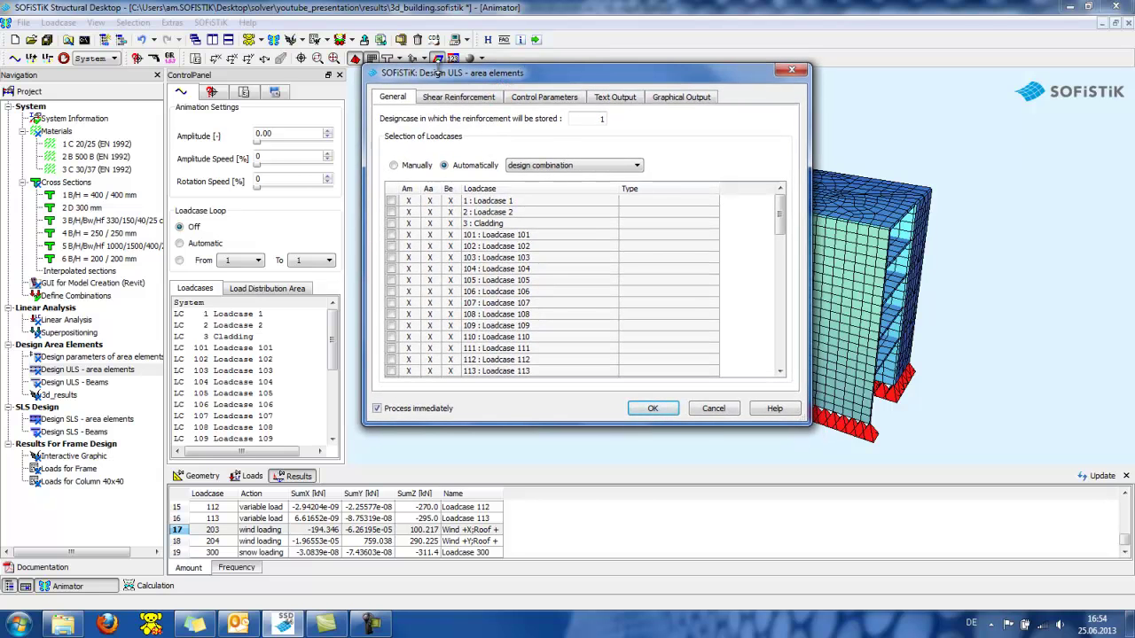
{"action": "left_click_drag", "start_coordinate": [779, 210], "coordinate": [784, 258]}
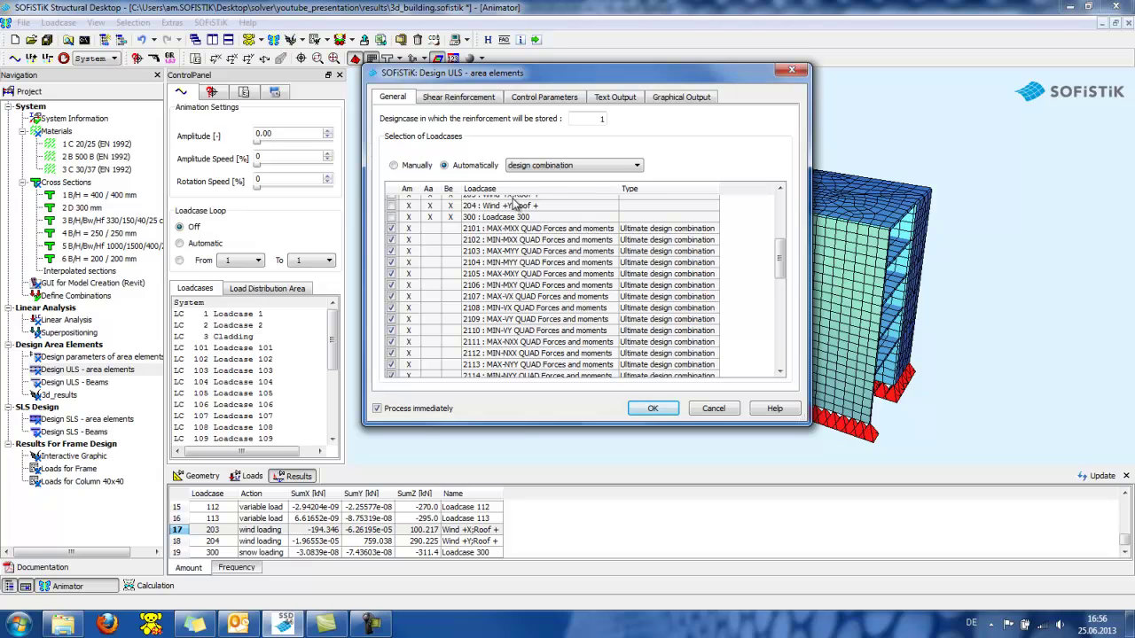
{"action": "left_click", "coordinate": [463, 97]}
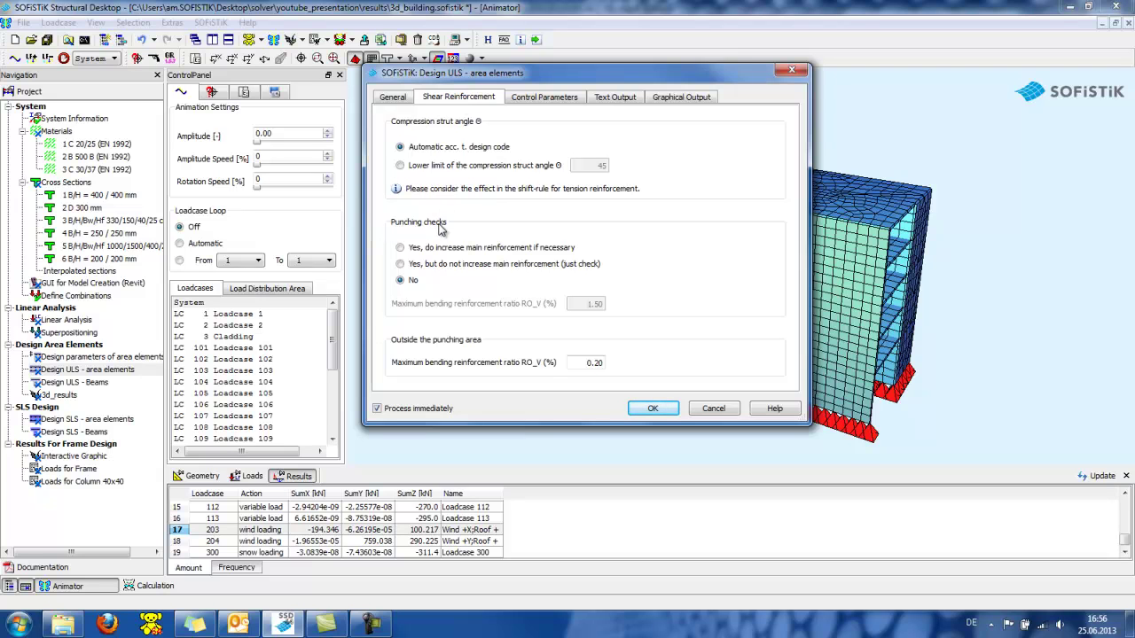
{"action": "left_click", "coordinate": [399, 248]}
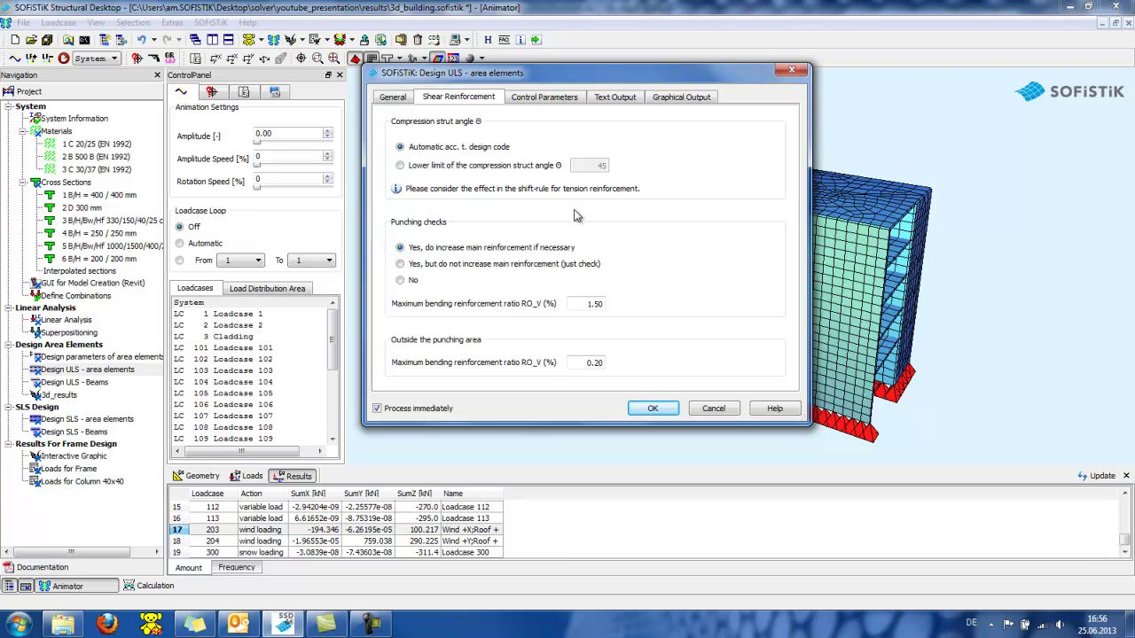
{"action": "left_click", "coordinate": [716, 408]}
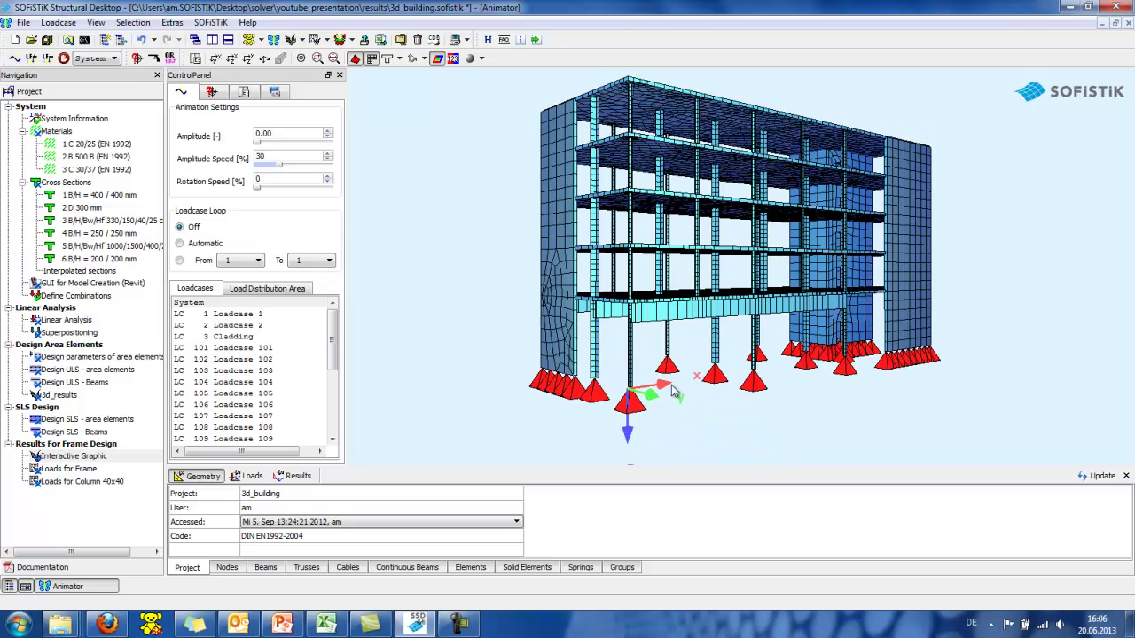
Orbit the building to a raised side view and launch WinGraf from Interactive Graphic.
{"action": "left_click_drag", "start_coordinate": [681, 370], "coordinate": [691, 350]}
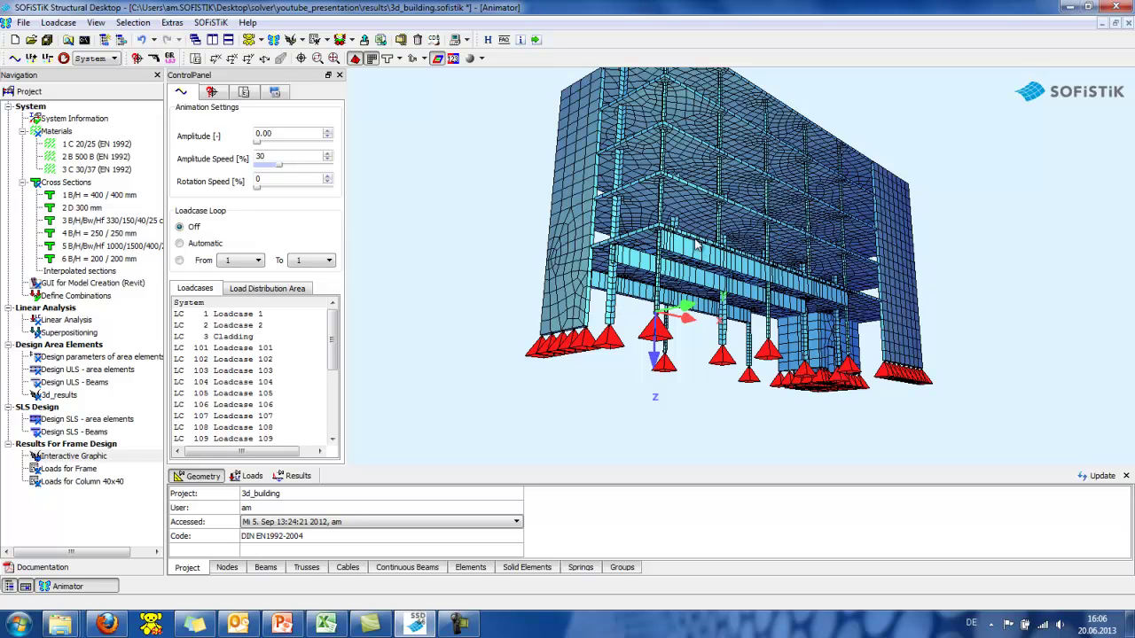
{"action": "left_click_drag", "start_coordinate": [697, 247], "coordinate": [514, 312]}
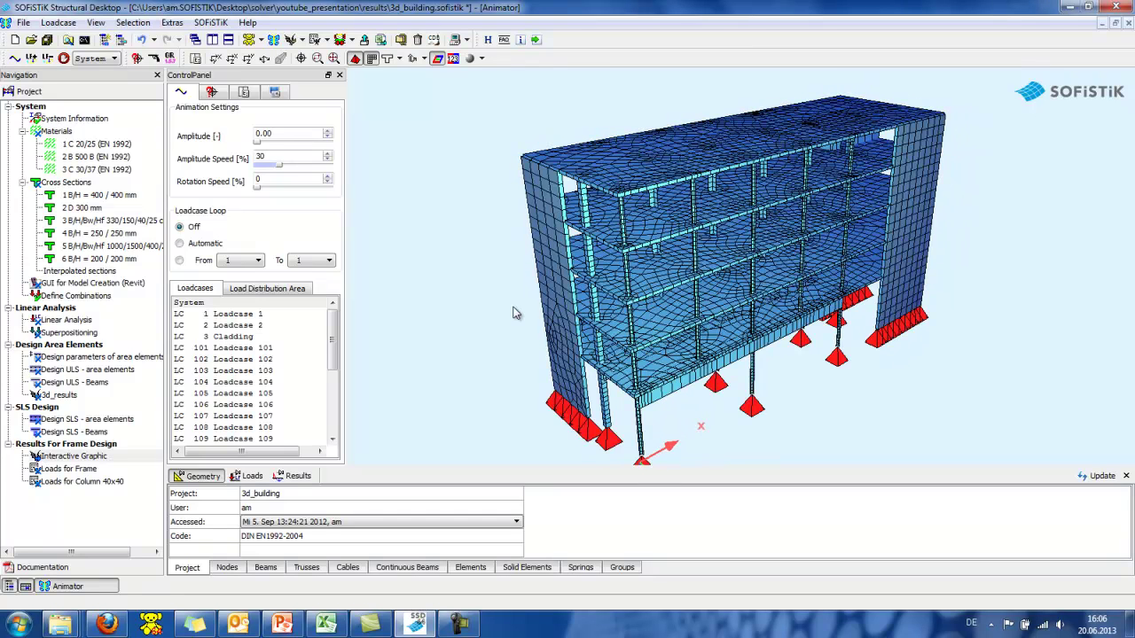
{"action": "double_click", "coordinate": [63, 458]}
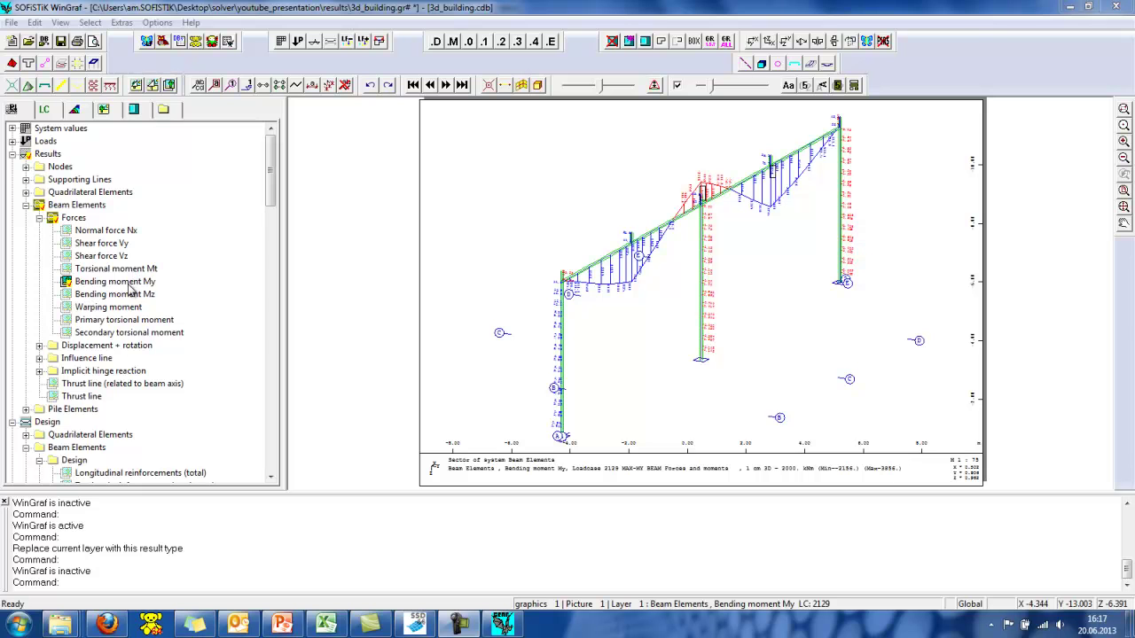
Replace the My plot with Design > Beam Elements > Longitudinal reinforcements (total).
{"action": "left_click", "coordinate": [566, 256]}
{"action": "scroll", "coordinate": [639, 255], "scroll_direction": "up", "scroll_amount": 4}
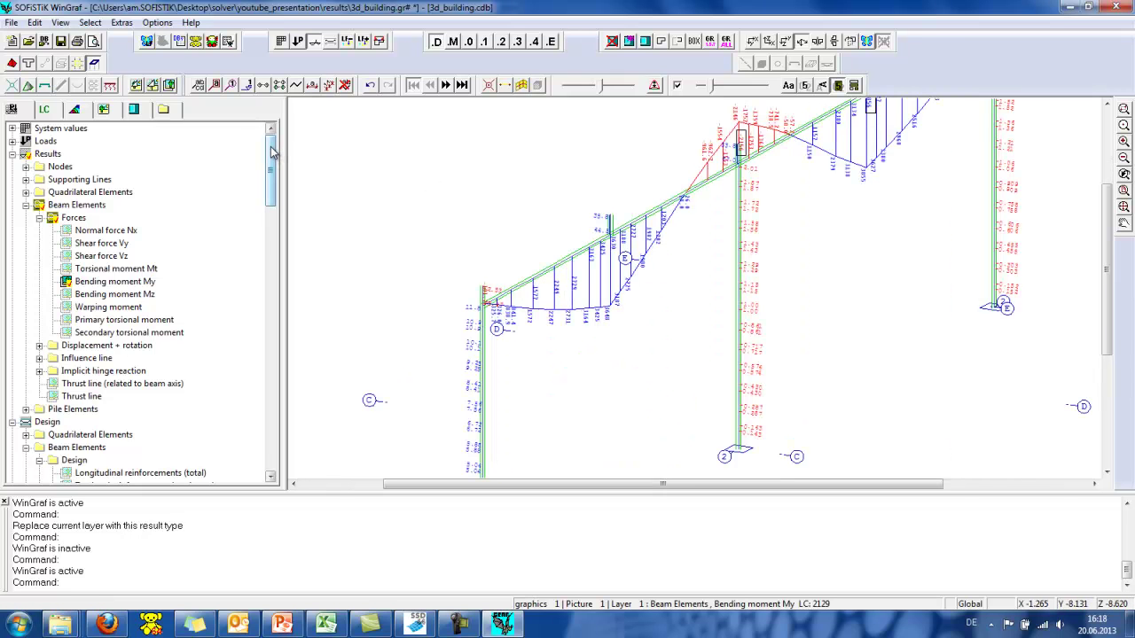
{"action": "left_click", "coordinate": [12, 155]}
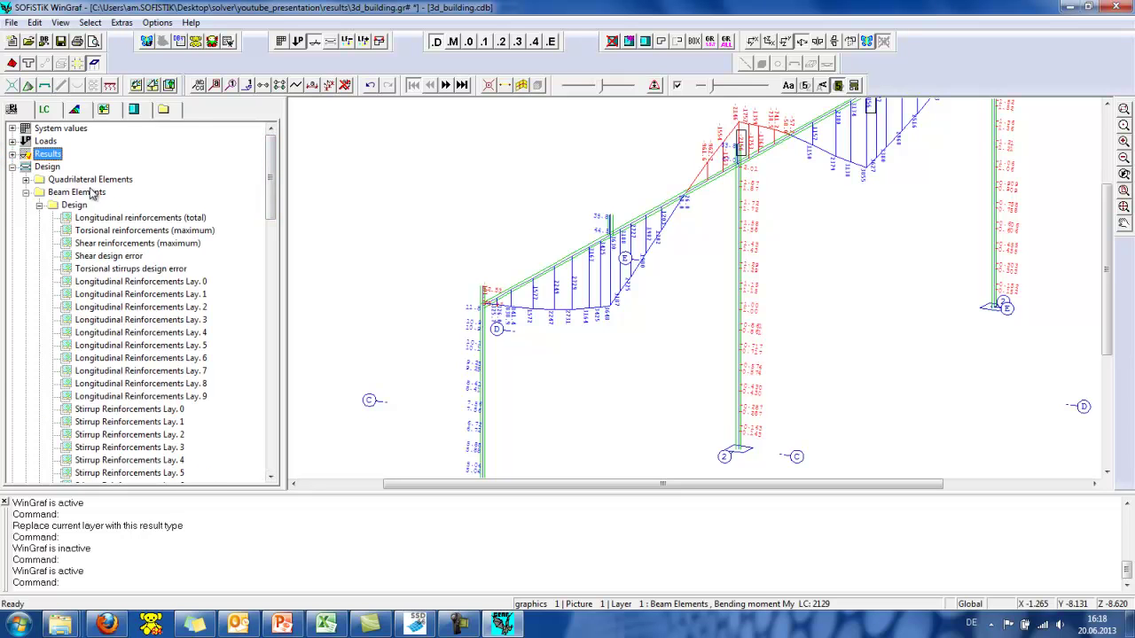
{"action": "left_click", "coordinate": [47, 169]}
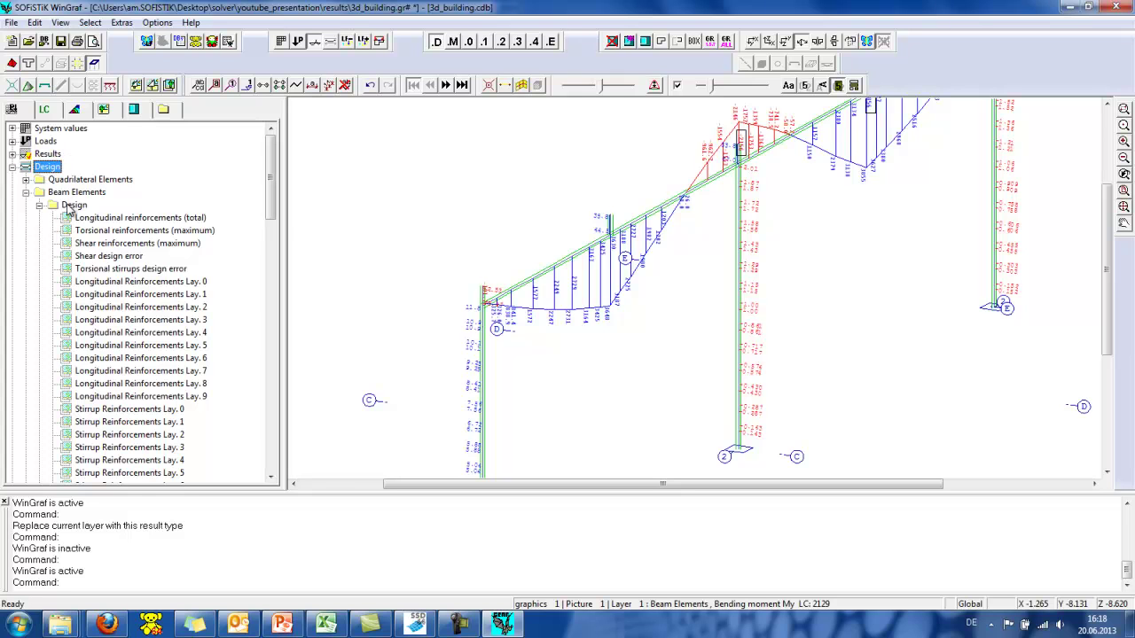
{"action": "left_click", "coordinate": [74, 205]}
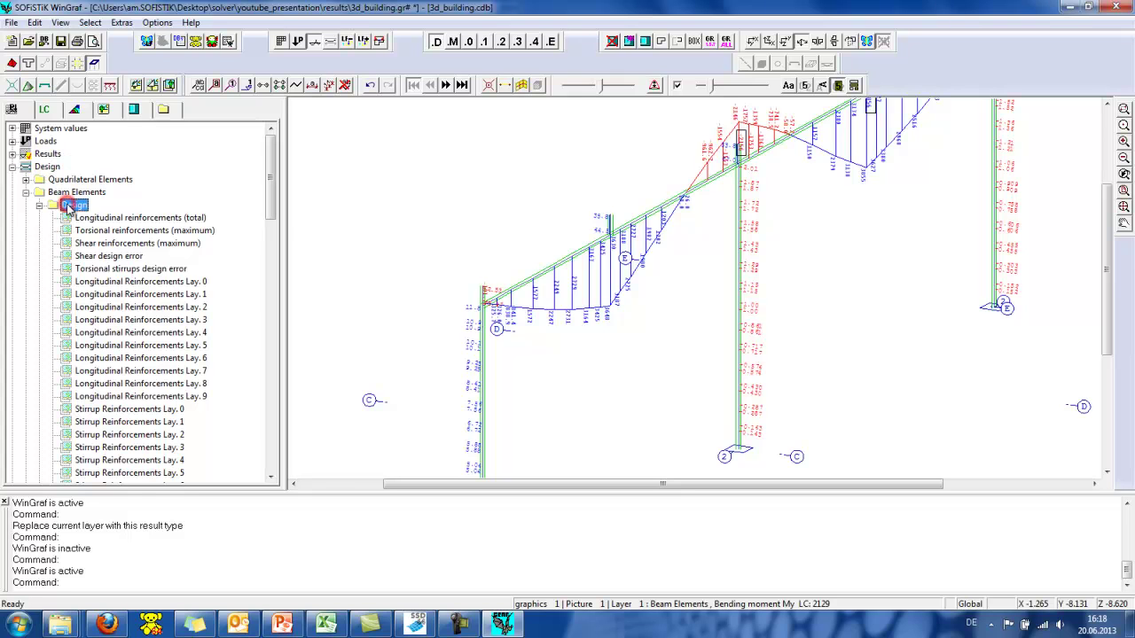
{"action": "double_click", "coordinate": [133, 220]}
{"action": "left_click", "coordinate": [669, 254]}
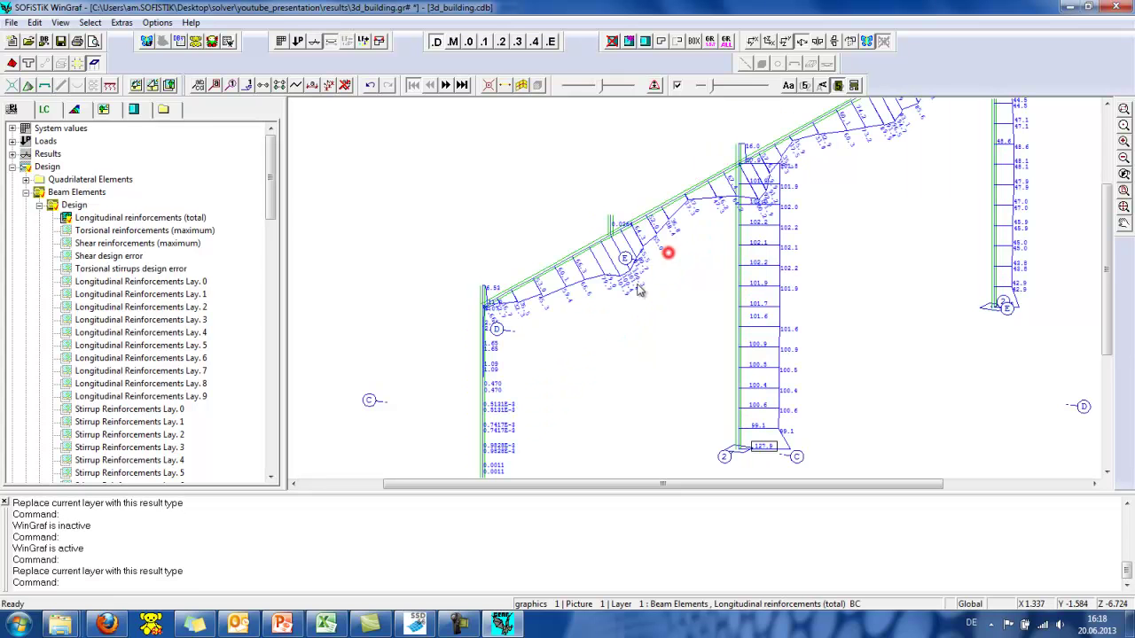
{"action": "scroll", "coordinate": [653, 283], "scroll_direction": "up", "scroll_amount": 2}
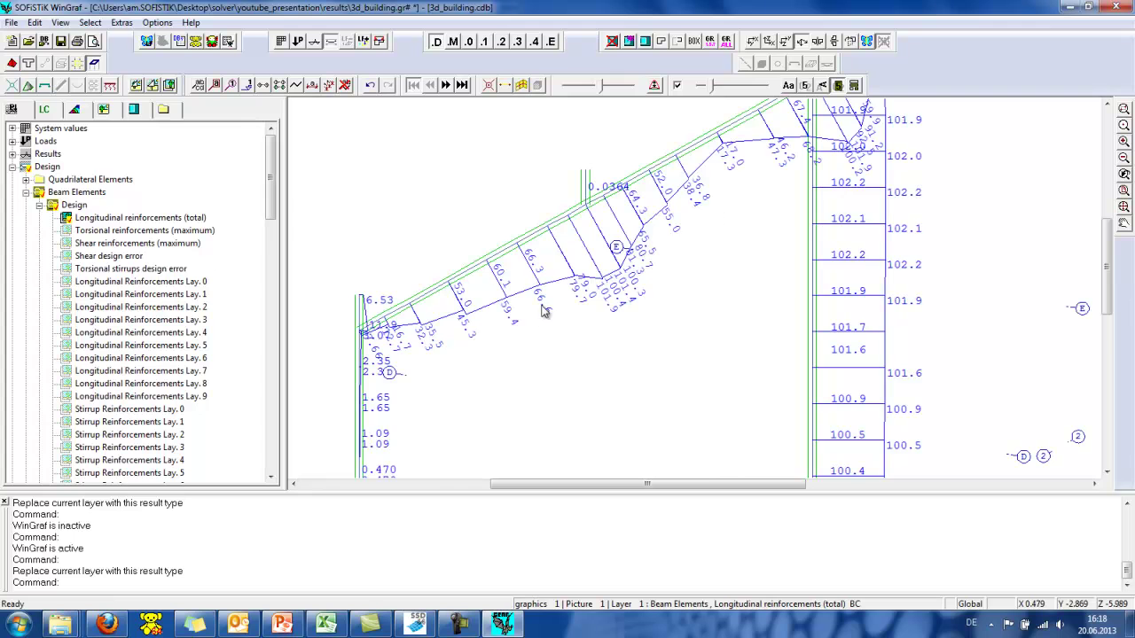
{"action": "scroll", "coordinate": [620, 251], "scroll_direction": "down", "scroll_amount": 2}
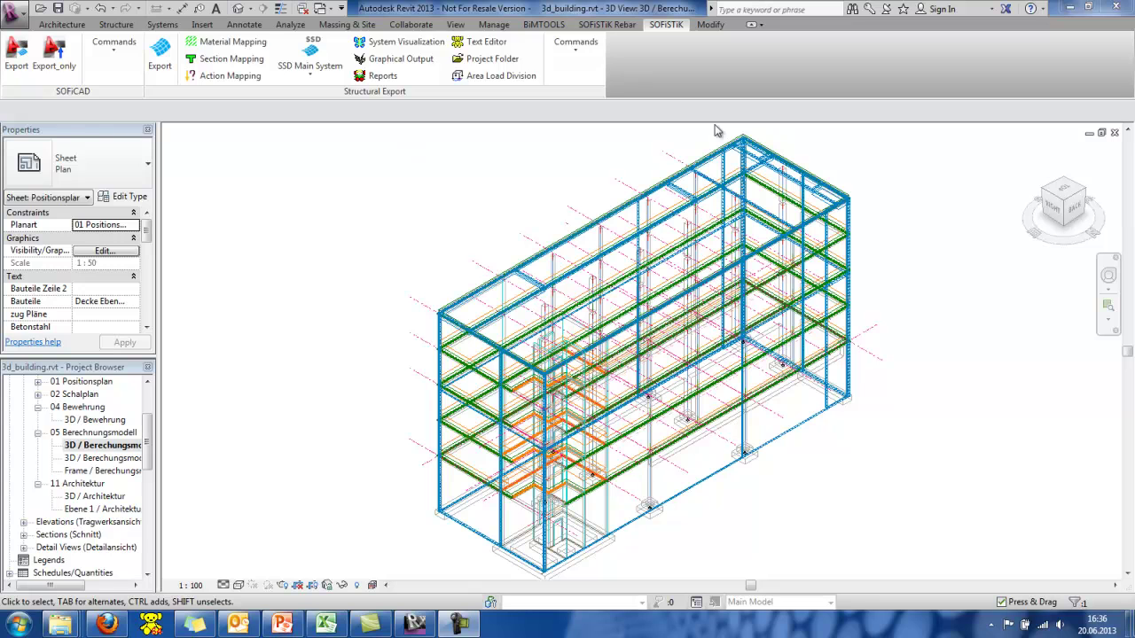
Show the SOFiSTiK Rebar tab and scroll the Project Browser down to Sheets.
{"action": "left_click", "coordinate": [203, 395]}
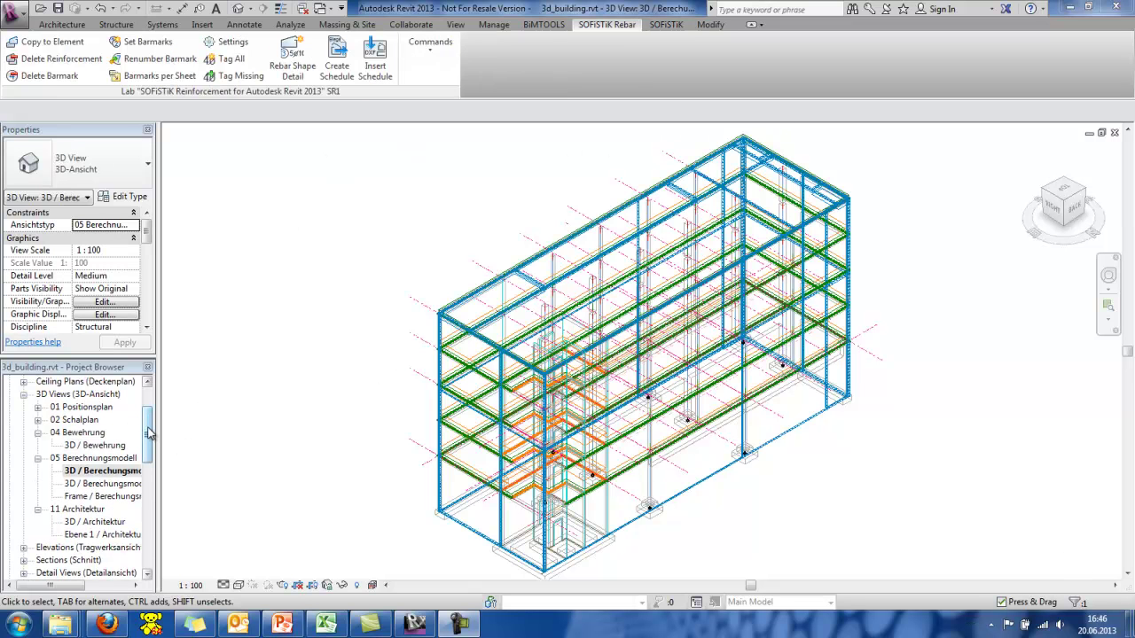
{"action": "left_click_drag", "start_coordinate": [148, 432], "coordinate": [150, 489]}
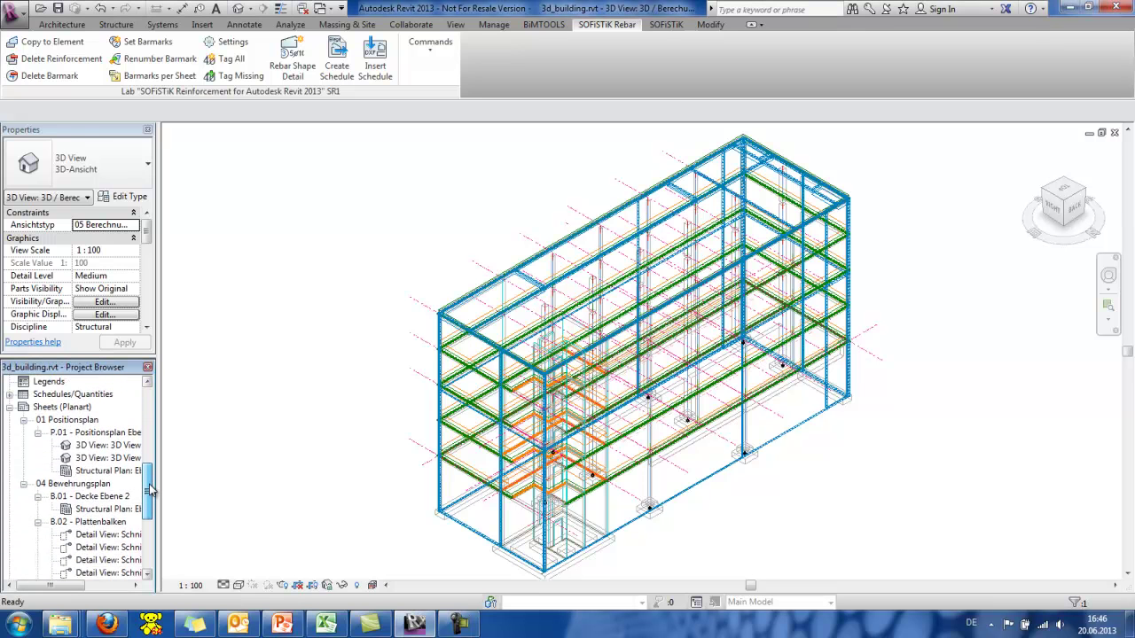
Open sheet P.01 - Positionsplan Ebene 1, zoom around it, then open Section: Schnitt 1.
{"action": "double_click", "coordinate": [93, 434]}
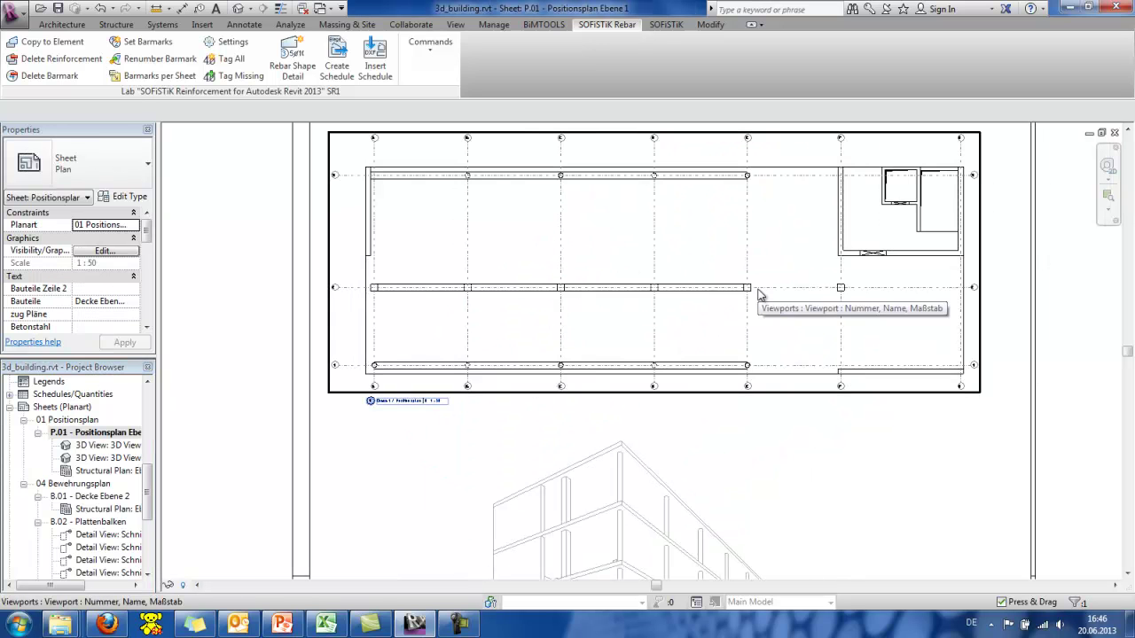
{"action": "scroll", "coordinate": [773, 286], "scroll_direction": "up", "scroll_amount": 2}
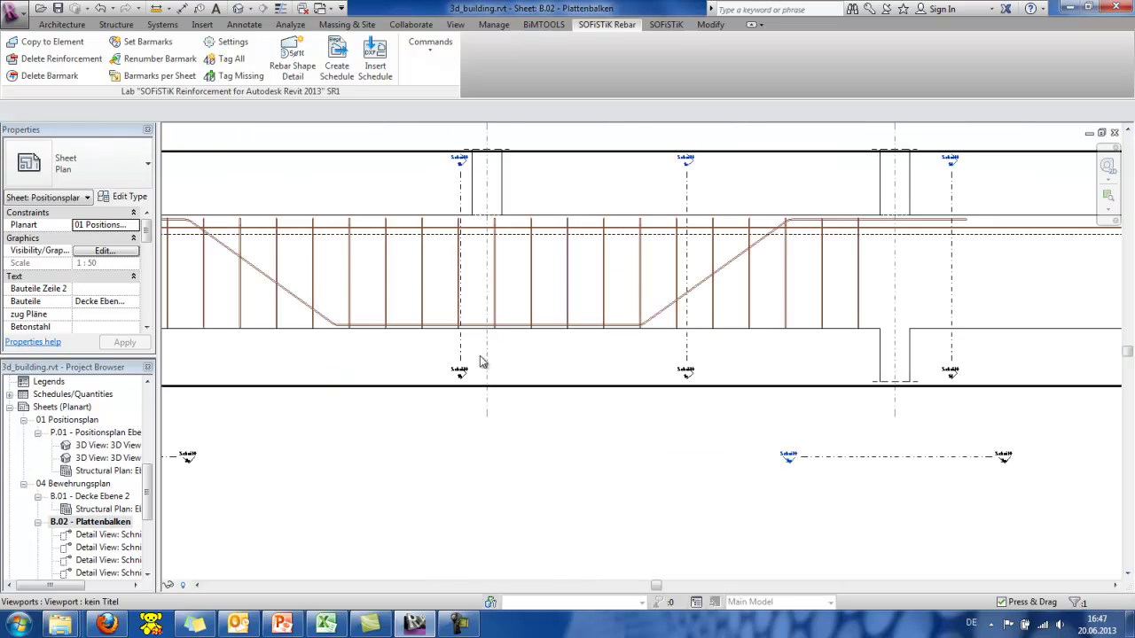
{"action": "scroll", "coordinate": [476, 354], "scroll_direction": "down", "scroll_amount": 3}
{"action": "scroll", "coordinate": [462, 313], "scroll_direction": "down", "scroll_amount": 4}
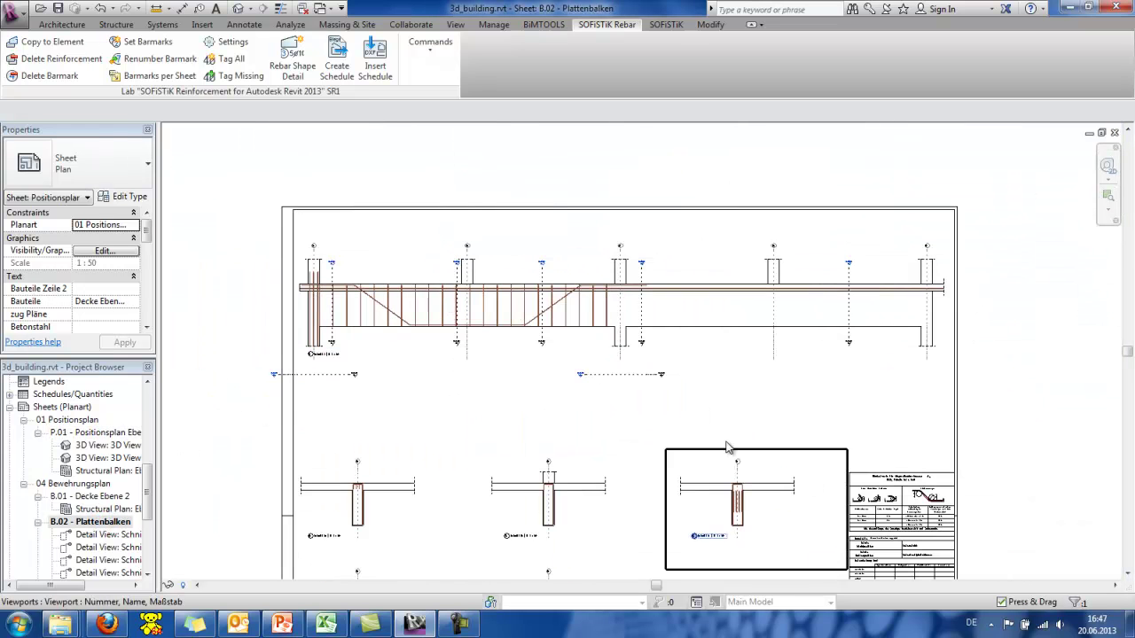
{"action": "scroll", "coordinate": [849, 496], "scroll_direction": "up", "scroll_amount": 5}
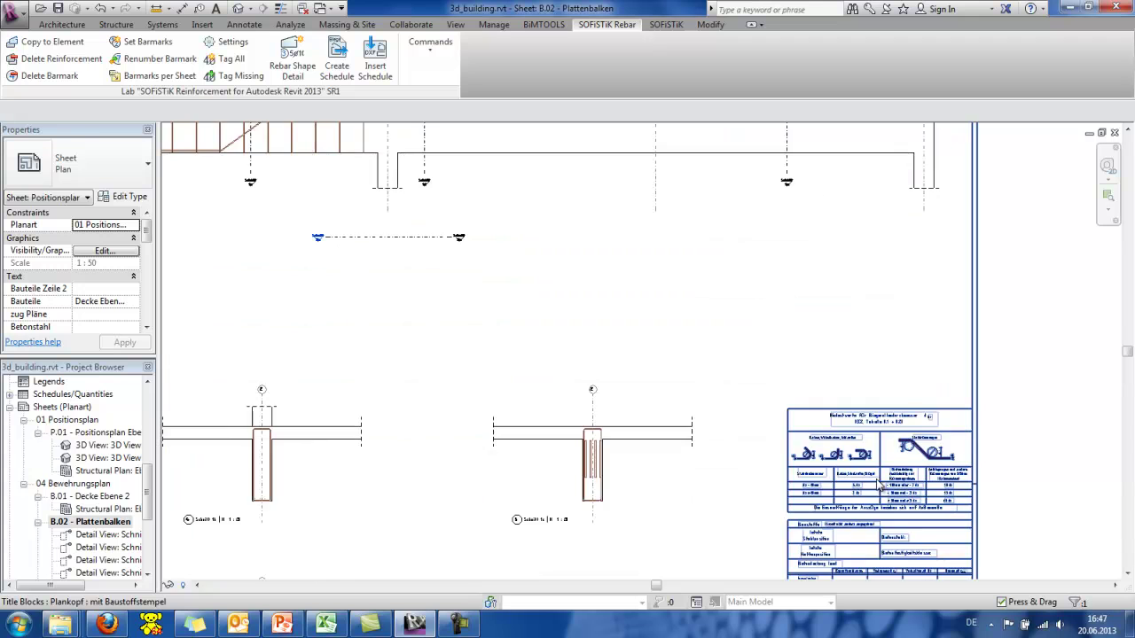
{"action": "scroll", "coordinate": [848, 461], "scroll_direction": "down", "scroll_amount": 4}
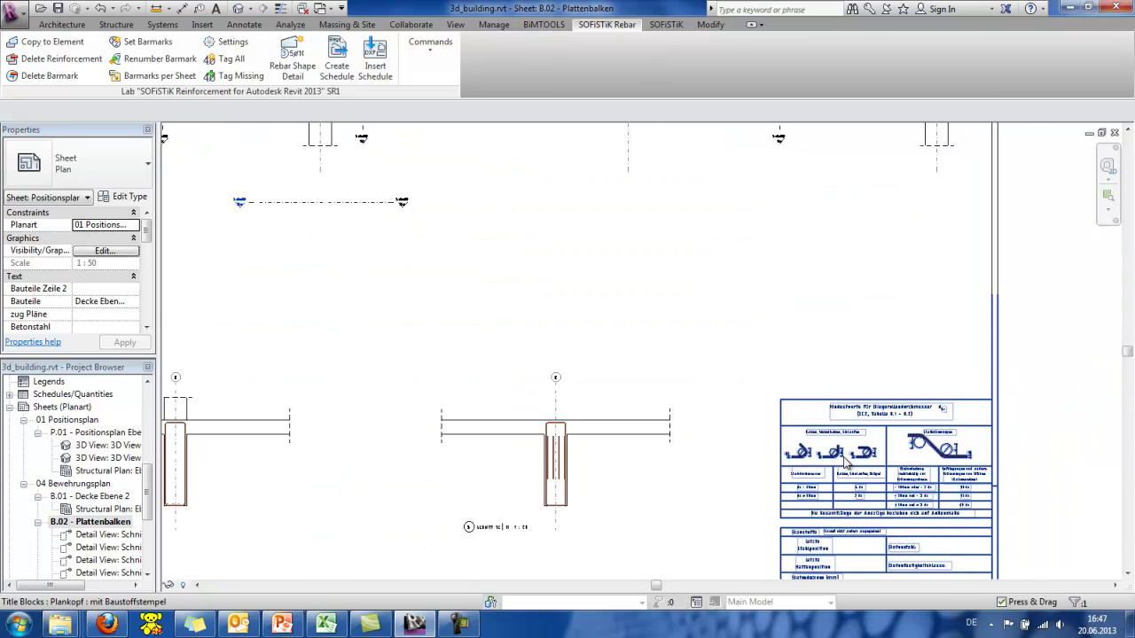
{"action": "scroll", "coordinate": [443, 271], "scroll_direction": "up", "scroll_amount": 2}
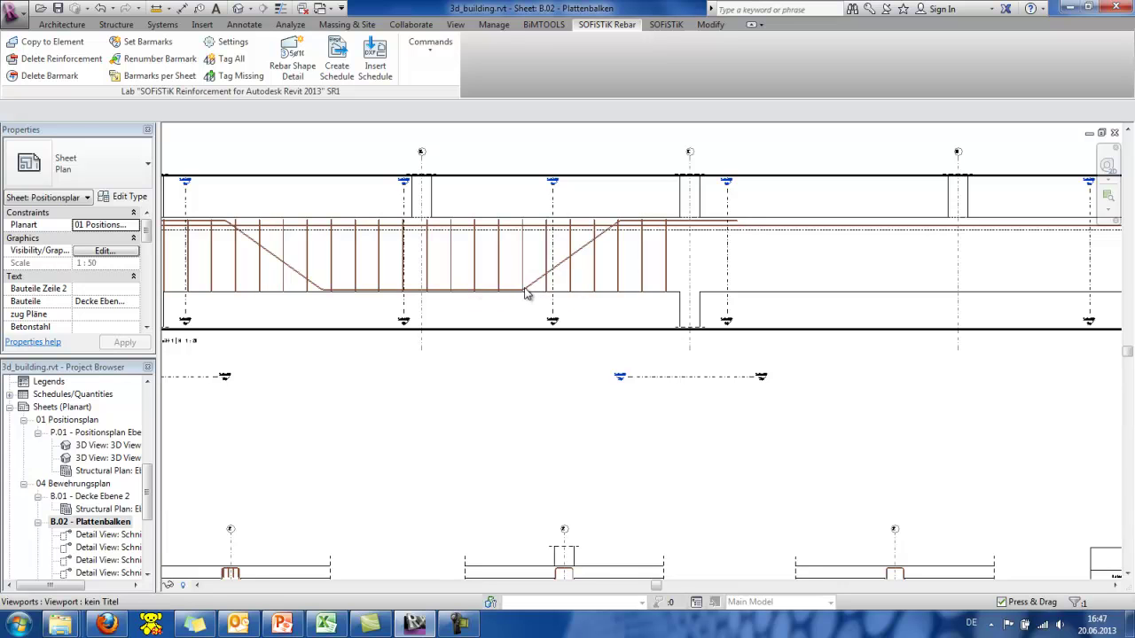
{"action": "left_click_drag", "start_coordinate": [150, 483], "coordinate": [151, 500]}
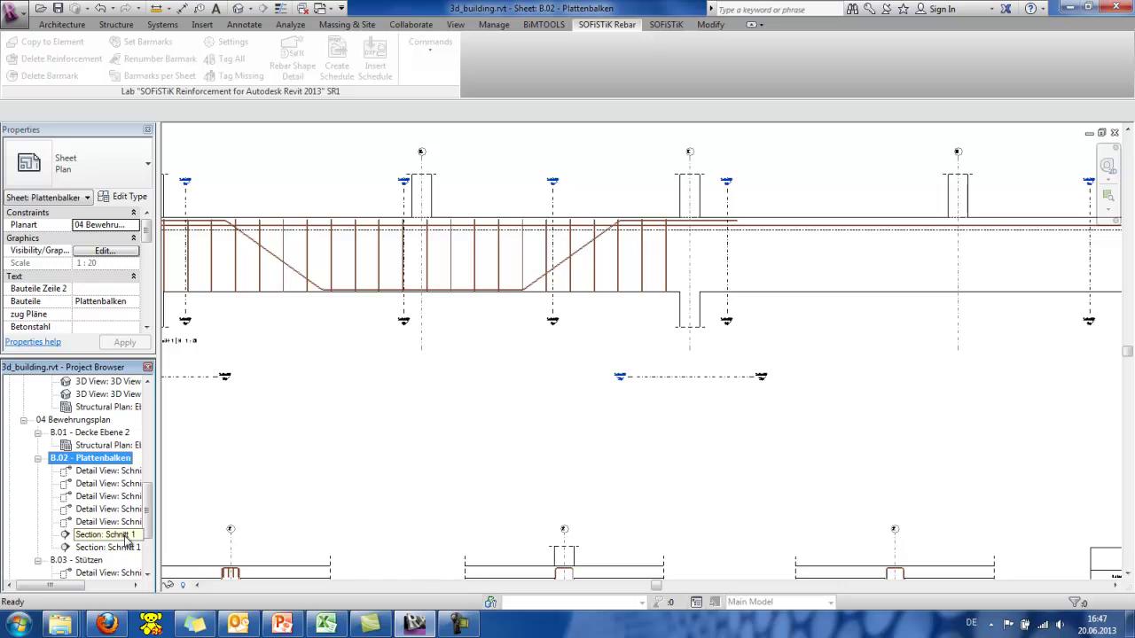
{"action": "double_click", "coordinate": [126, 536]}
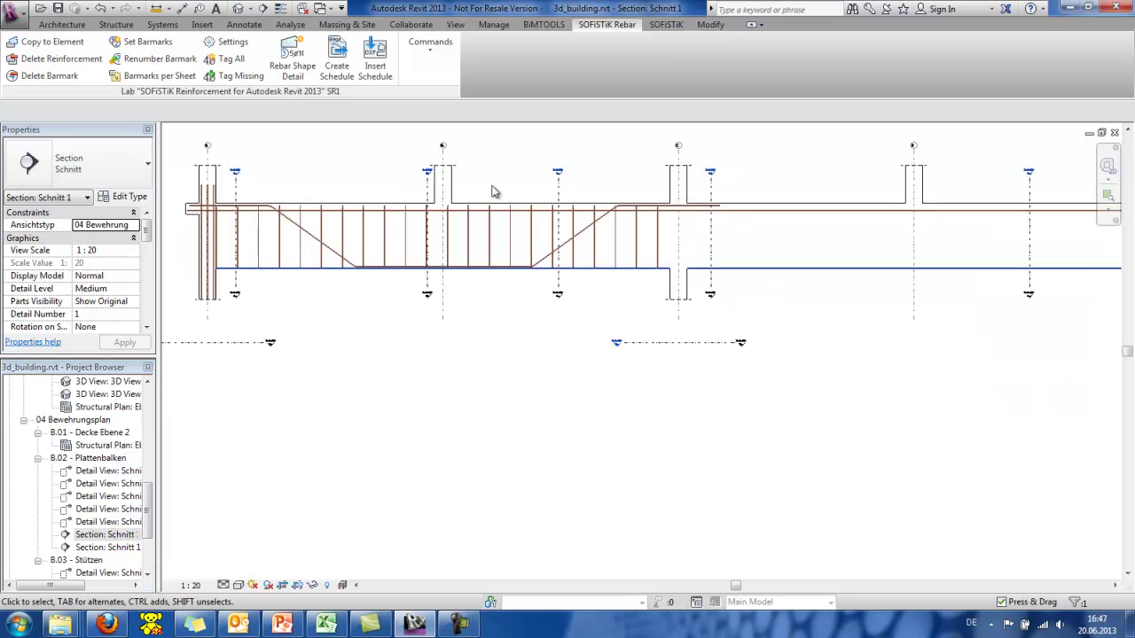
Start Structure > Rebar and choose the Gerader Stab straight bar shape.
{"action": "left_click", "coordinate": [116, 25]}
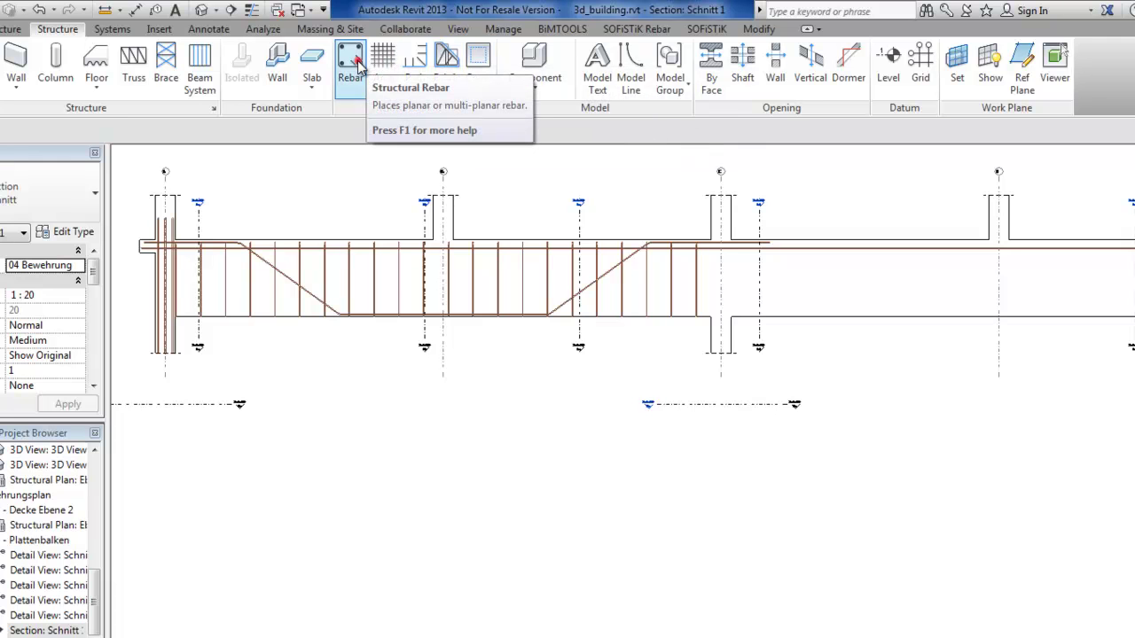
{"action": "left_click", "coordinate": [358, 69]}
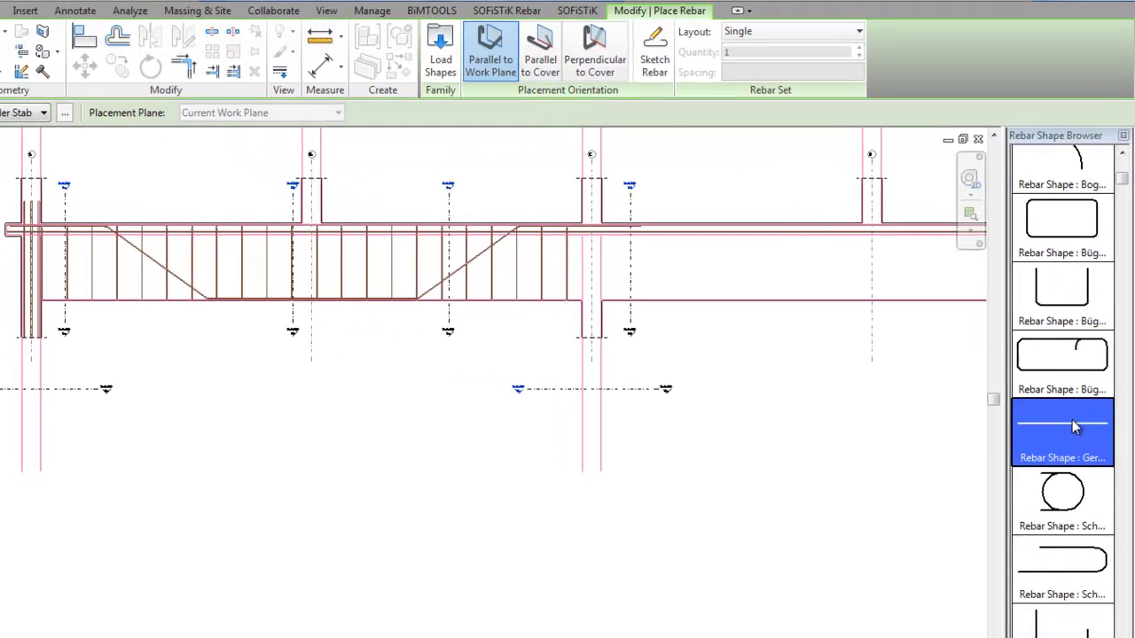
{"action": "left_click", "coordinate": [1066, 428]}
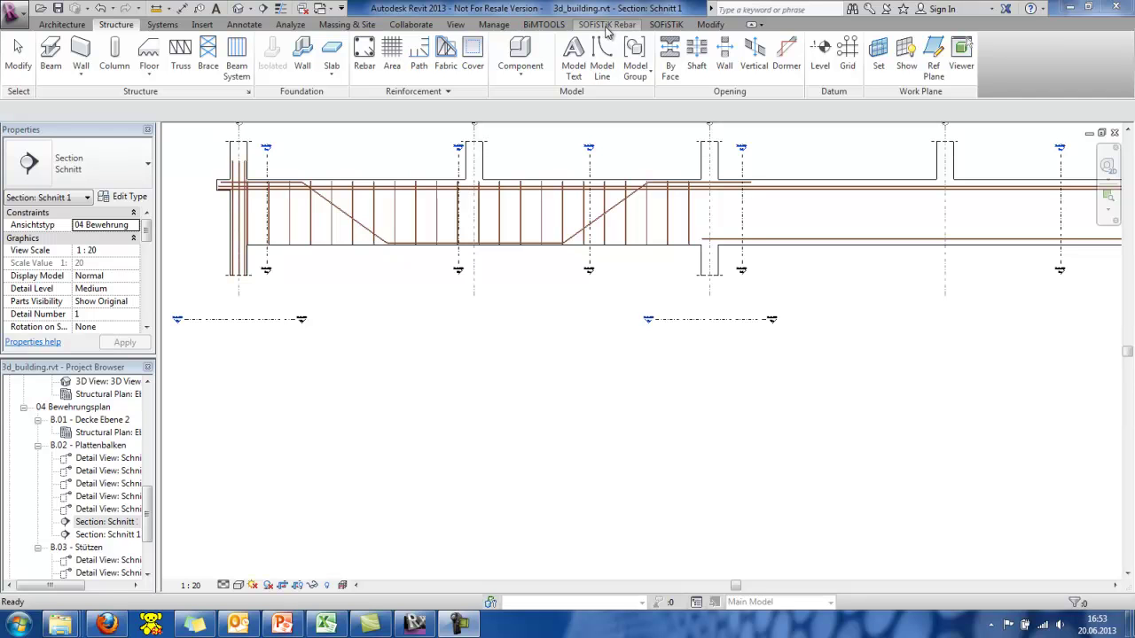
Place a SOFiSTiK Rebar Shape Detail of the bent-up bar below the beam.
{"action": "left_click", "coordinate": [608, 27]}
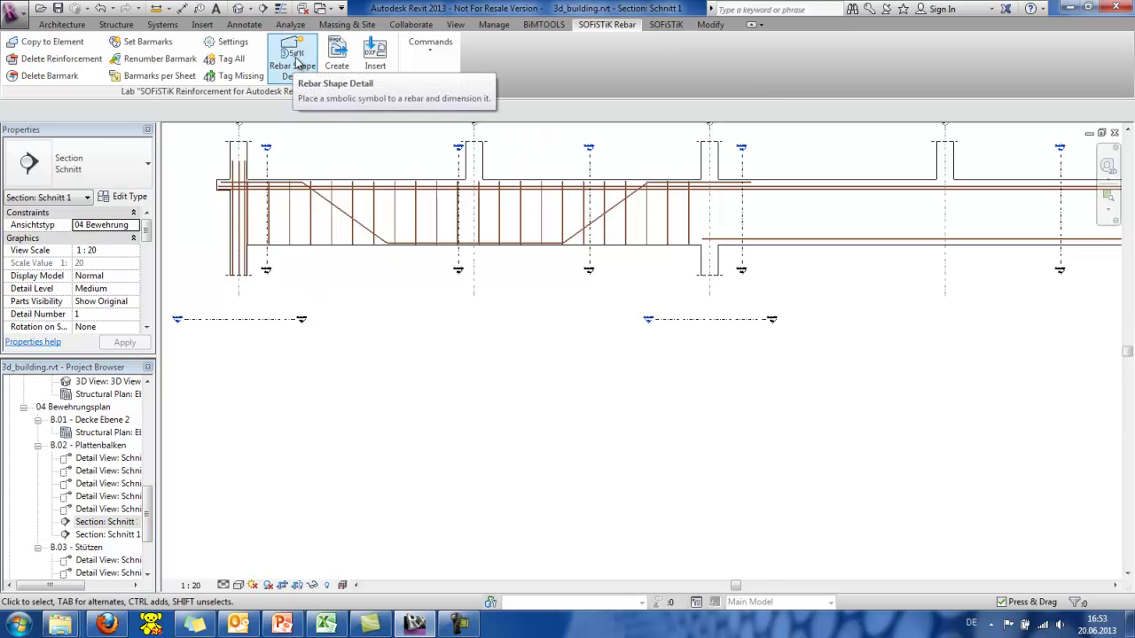
{"action": "left_click", "coordinate": [297, 62]}
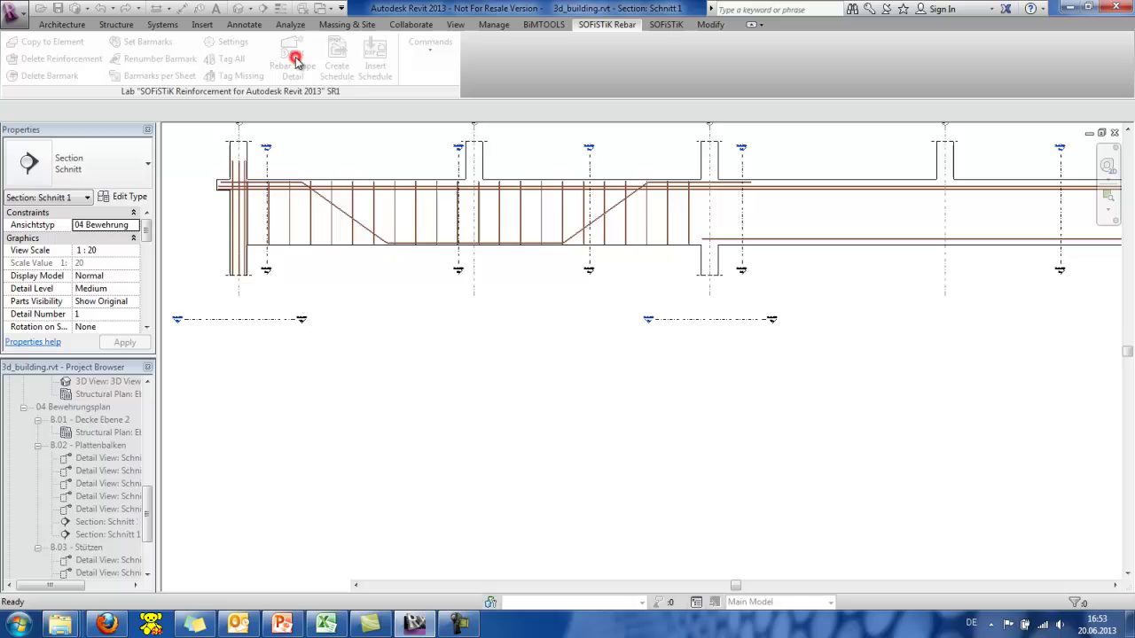
{"action": "left_click", "coordinate": [381, 244]}
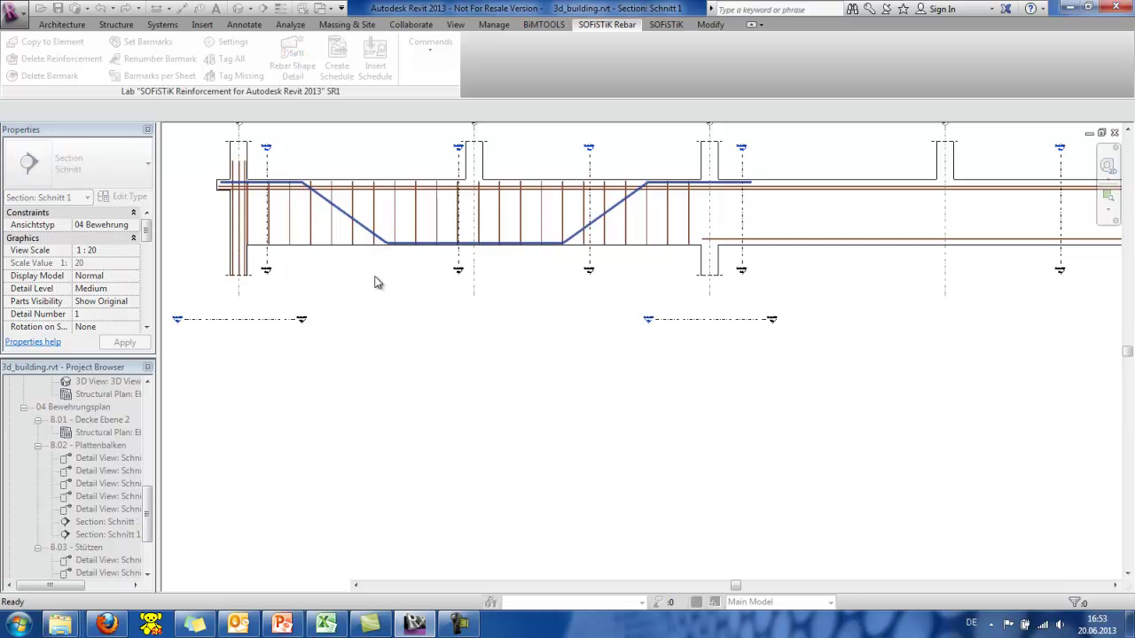
{"action": "left_click", "coordinate": [370, 359]}
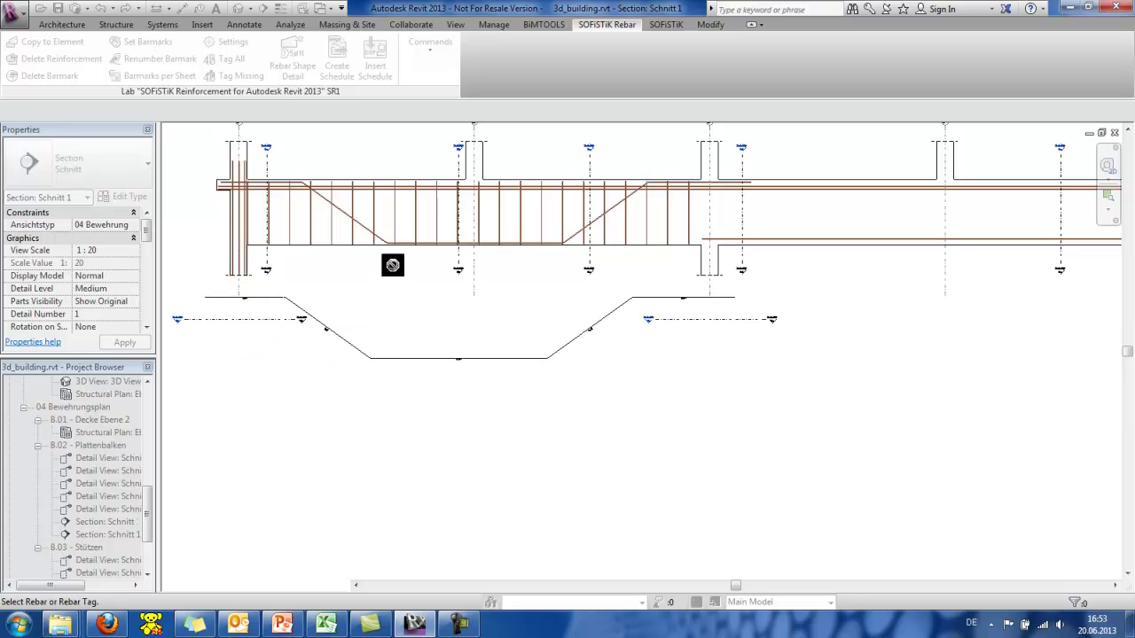
{"action": "key", "text": "Return"}
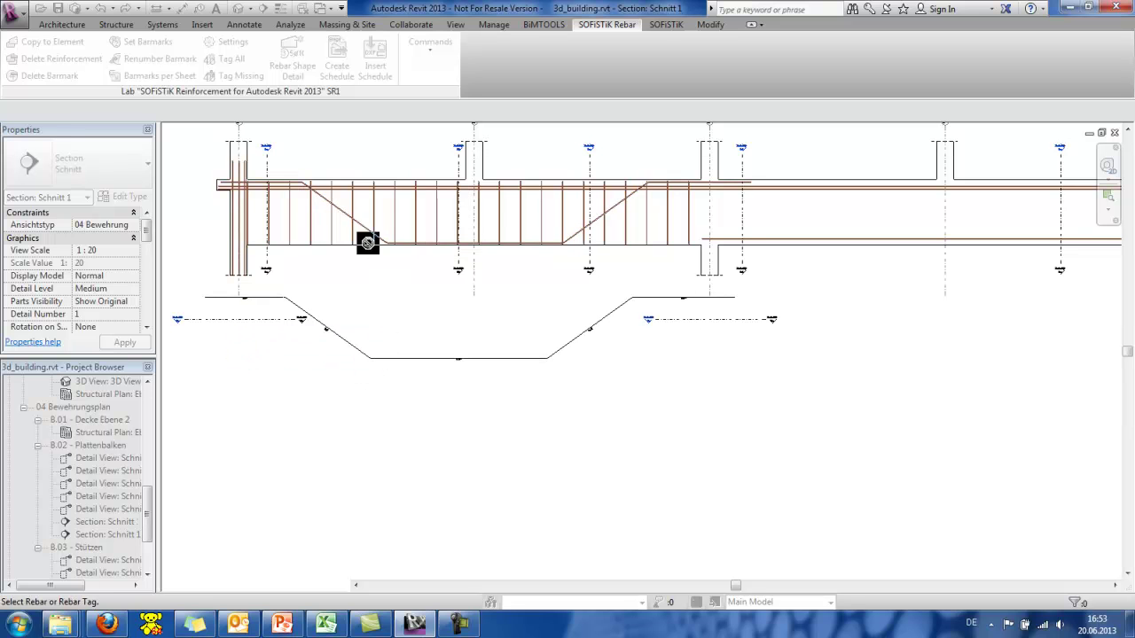
{"action": "key", "text": "Escape"}
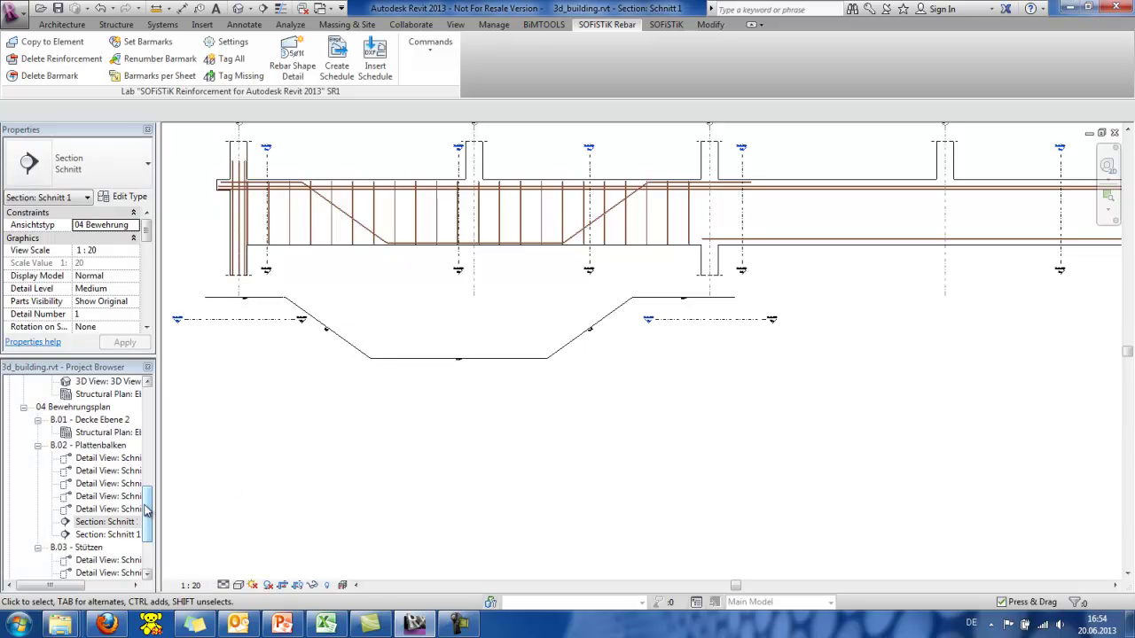
Open sheet B.02 - Plattenbalken and select its middle and left cross-section viewports.
{"action": "double_click", "coordinate": [108, 446]}
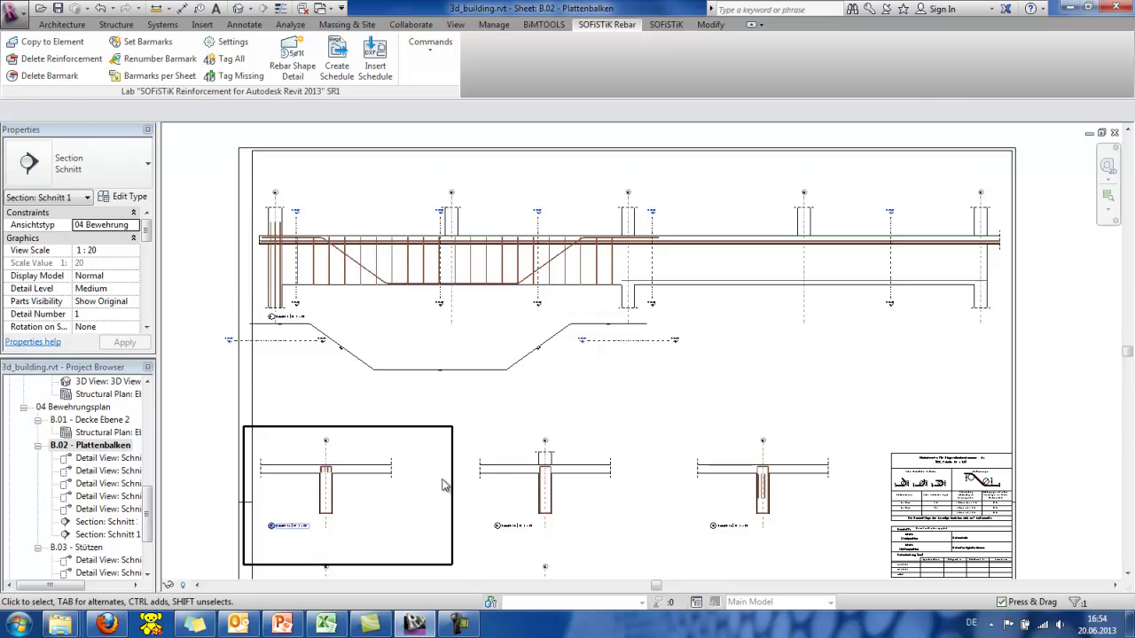
{"action": "scroll", "coordinate": [532, 530], "scroll_direction": "down", "scroll_amount": 1}
{"action": "left_click", "coordinate": [541, 530]}
{"action": "left_click", "coordinate": [479, 479]}
{"action": "scroll", "coordinate": [460, 522], "scroll_direction": "up", "scroll_amount": 4}
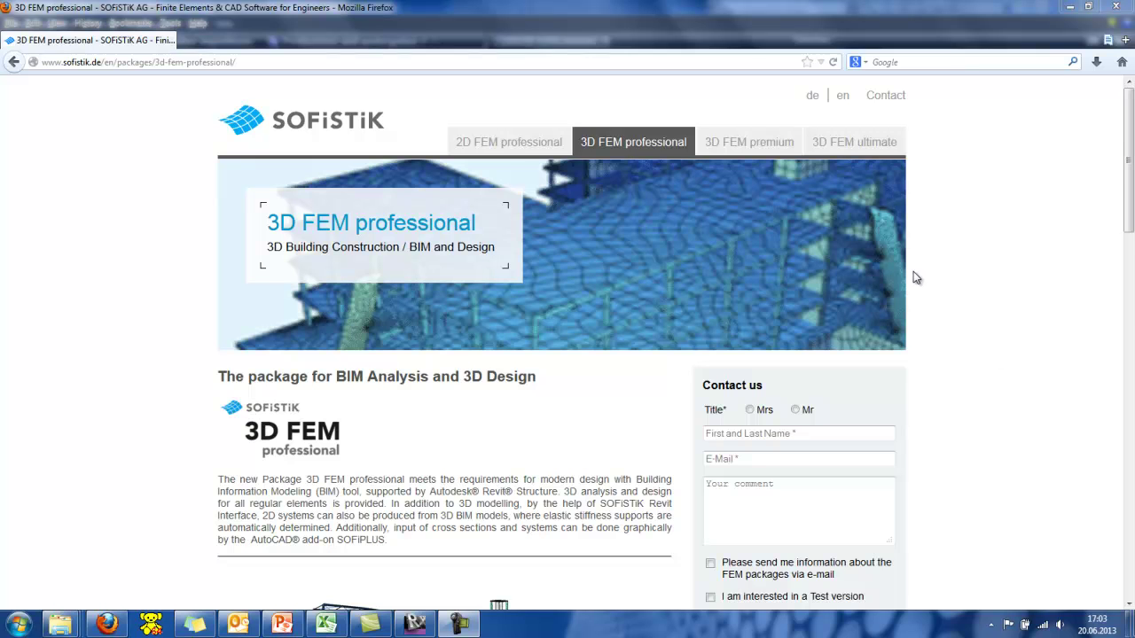
Go to the SOFiSTiK AG homepage, open More Information on FEM Packages, and scroll down.
{"action": "scroll", "coordinate": [915, 275], "scroll_direction": "down", "scroll_amount": 6}
{"action": "scroll", "coordinate": [809, 558], "scroll_direction": "down", "scroll_amount": 2}
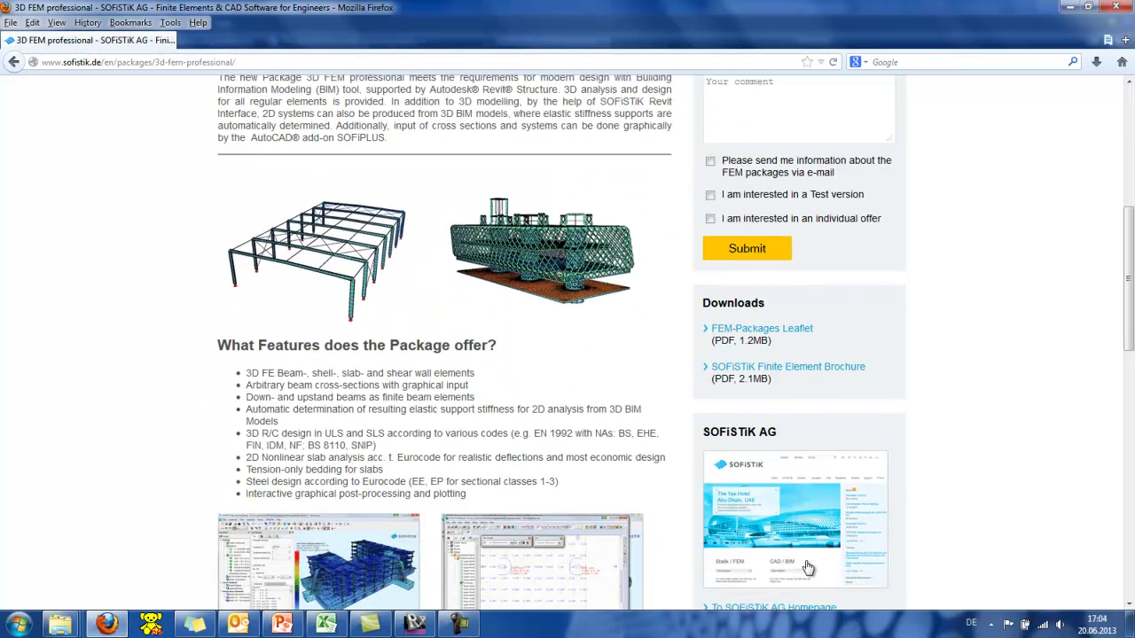
{"action": "left_click", "coordinate": [808, 567]}
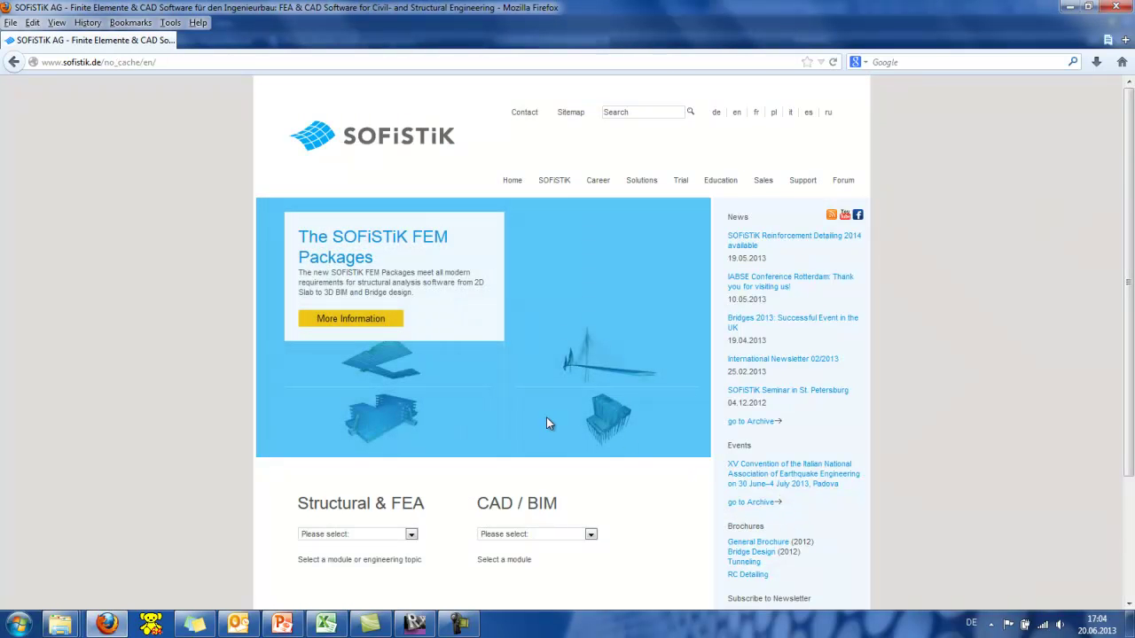
{"action": "left_click", "coordinate": [351, 323]}
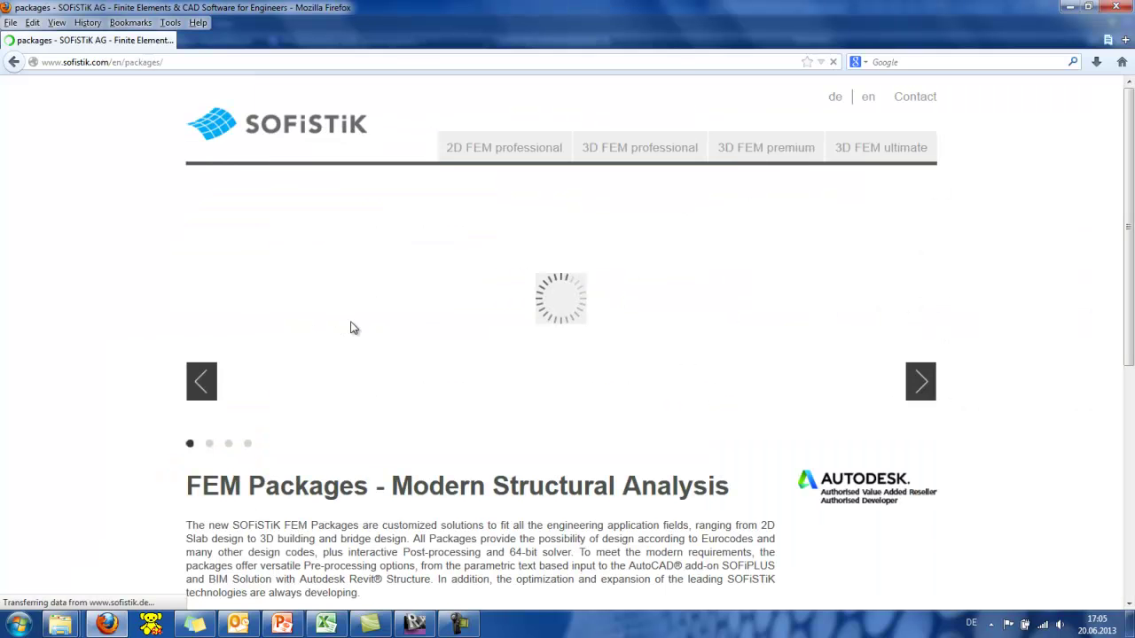
{"action": "scroll", "coordinate": [403, 334], "scroll_direction": "down", "scroll_amount": 5}
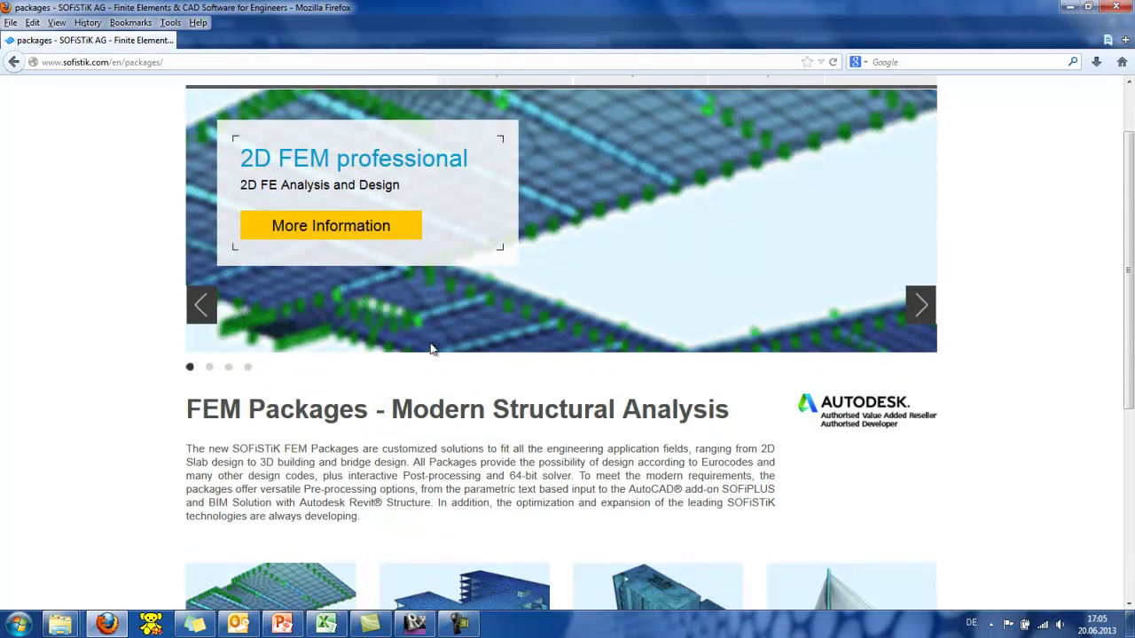